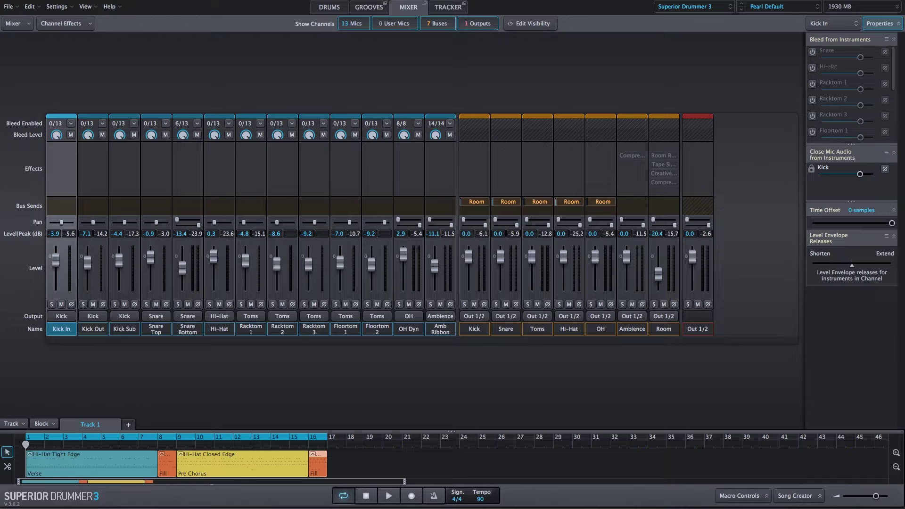
- Mute the Room bus in the mixer and play the pattern to hear the kit without it
{"action": "left_click", "coordinate": [331, 8]}
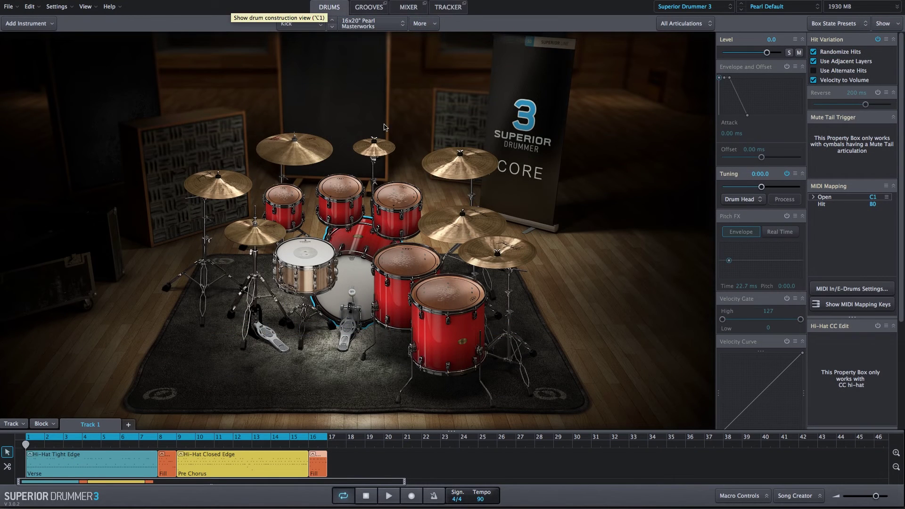
{"action": "left_click", "coordinate": [408, 7]}
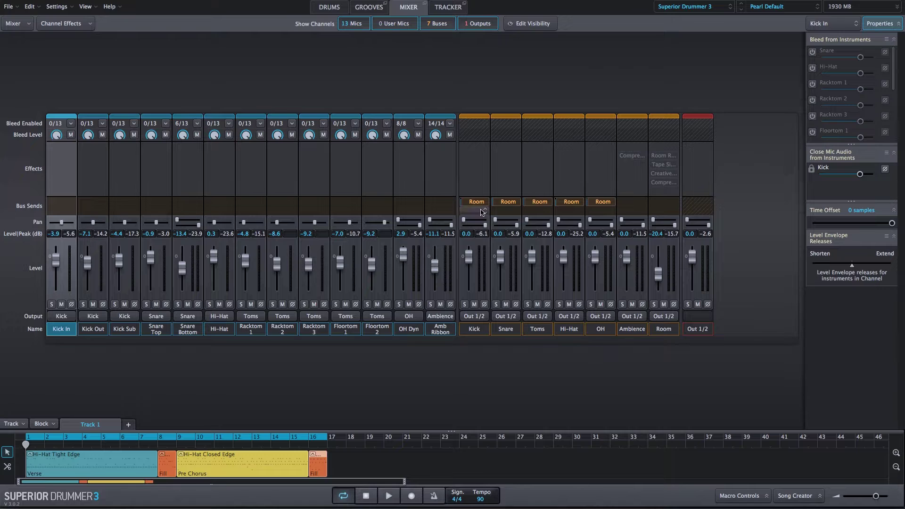
{"action": "mouse_move", "coordinate": [663, 329]}
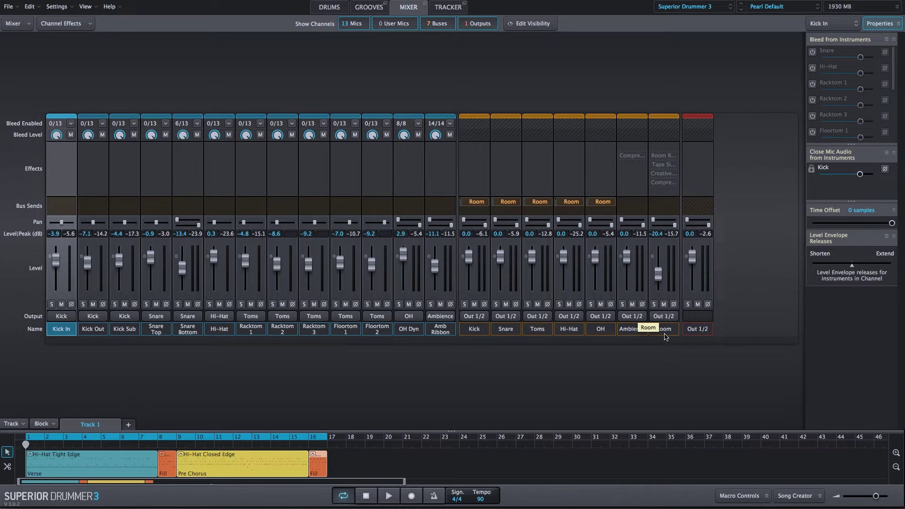
{"action": "left_click", "coordinate": [663, 304]}
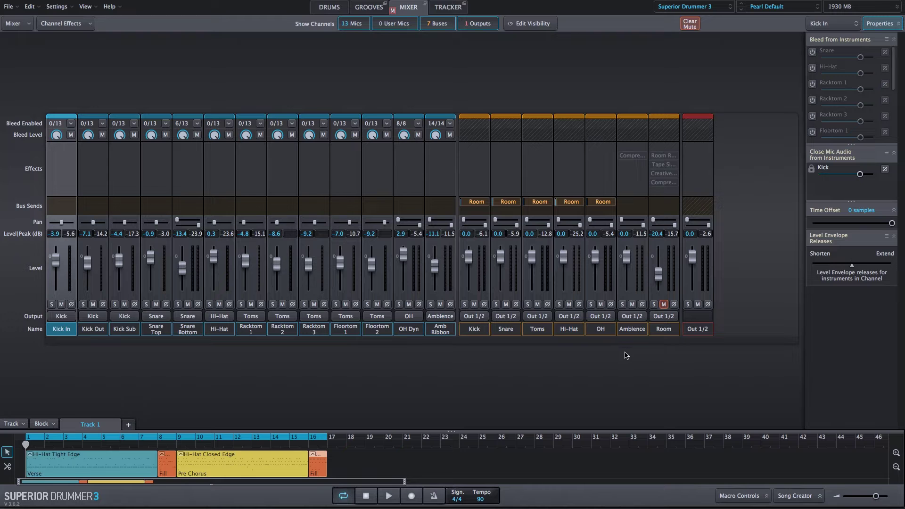
{"action": "key", "text": "space"}
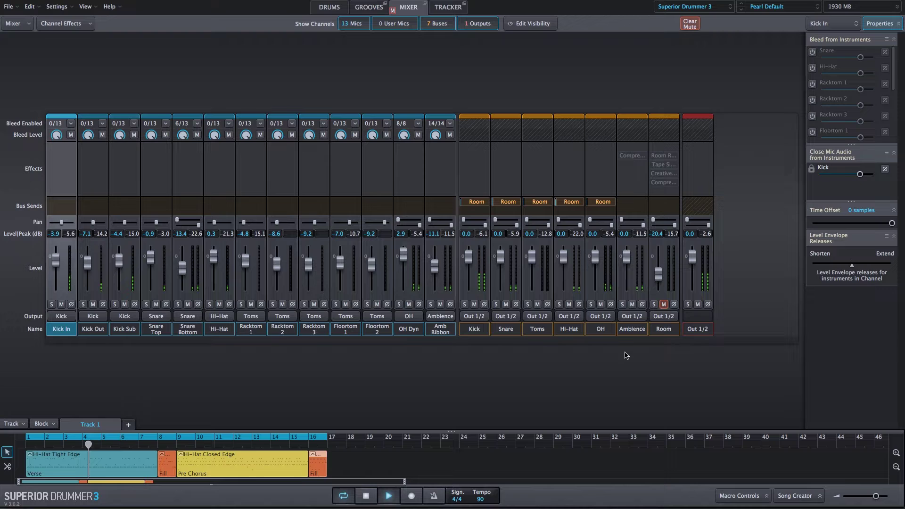
{"action": "key", "text": "space"}
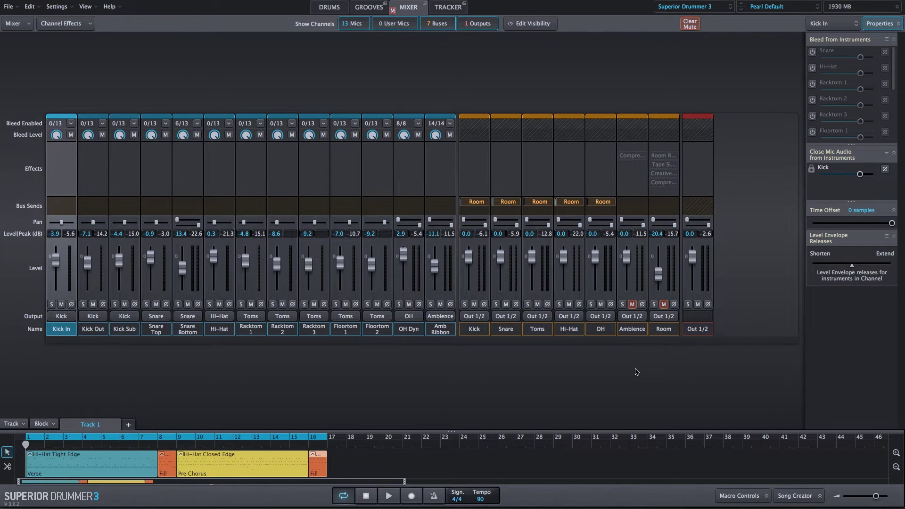
{"action": "key", "text": "space"}
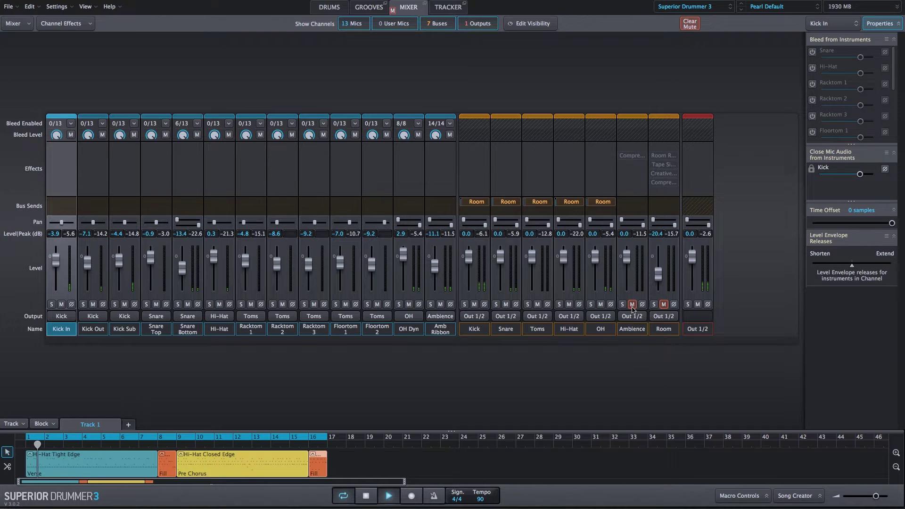
{"action": "left_click", "coordinate": [632, 305]}
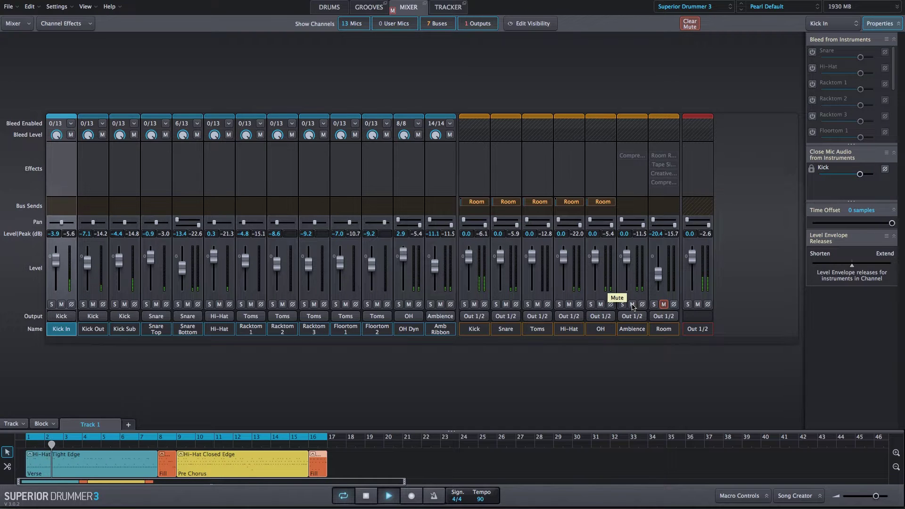
{"action": "left_click", "coordinate": [632, 305]}
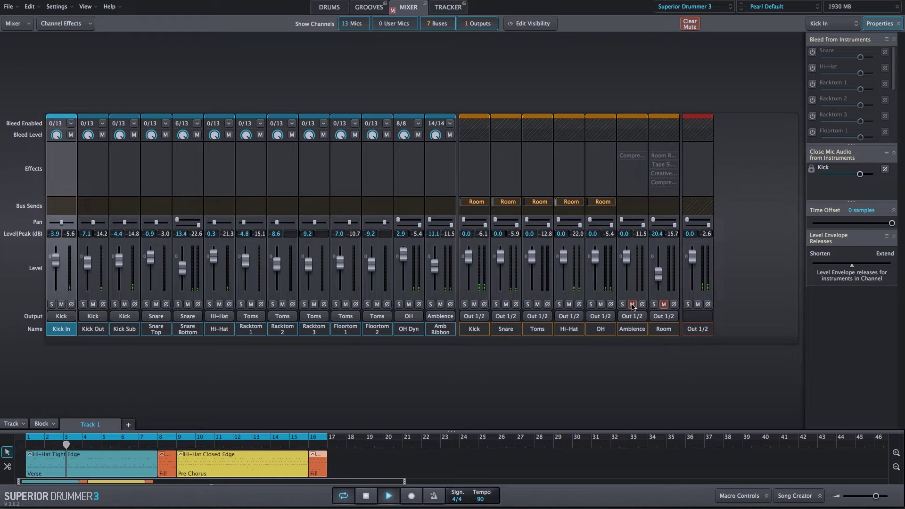
{"action": "left_click", "coordinate": [632, 304]}
{"action": "left_click", "coordinate": [632, 304]}
{"action": "key", "text": "space"}
- Solo the Room bus, set its fader to 0.7 dB, and audition it briefly
{"action": "left_click", "coordinate": [655, 308]}
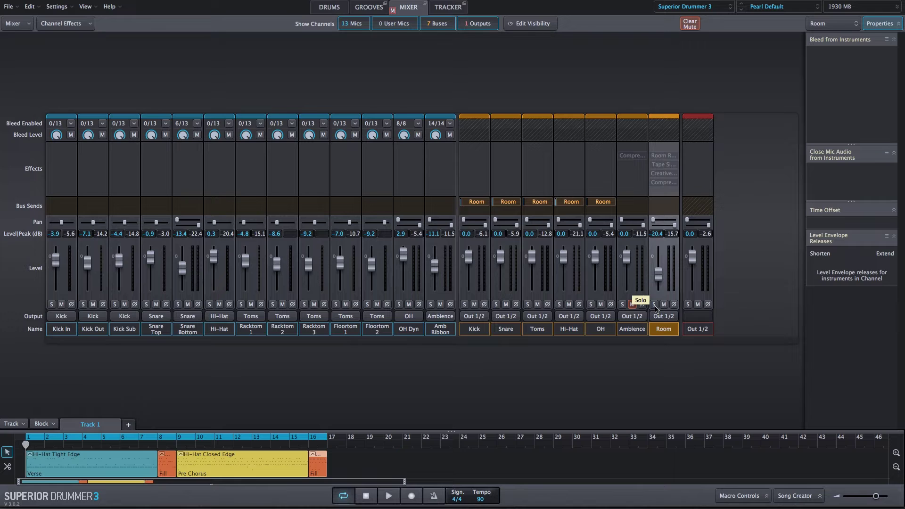
{"action": "left_click", "coordinate": [655, 305]}
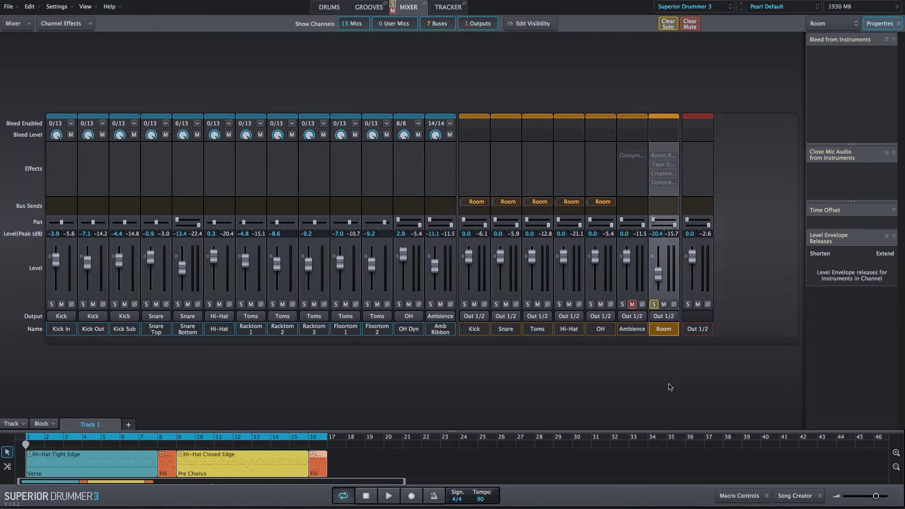
{"action": "key", "text": "ctrl+z"}
{"action": "key", "text": "space"}
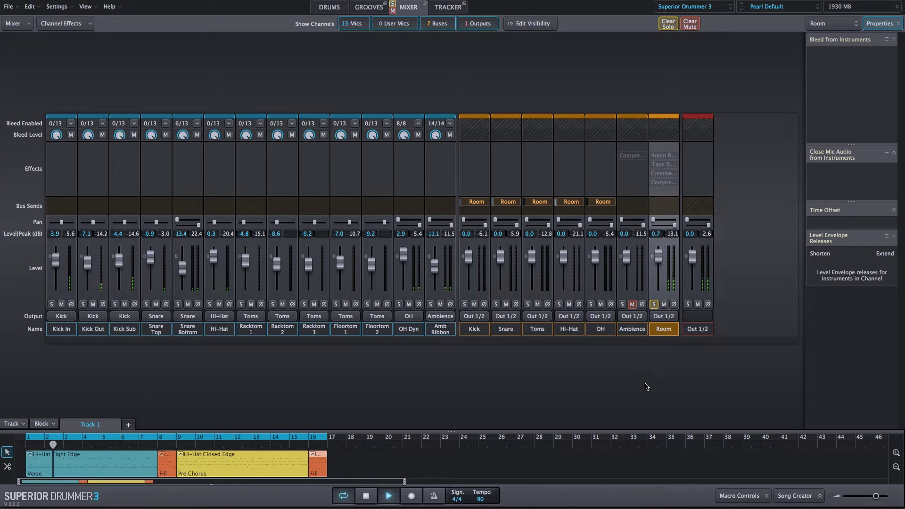
{"action": "key", "text": "space"}
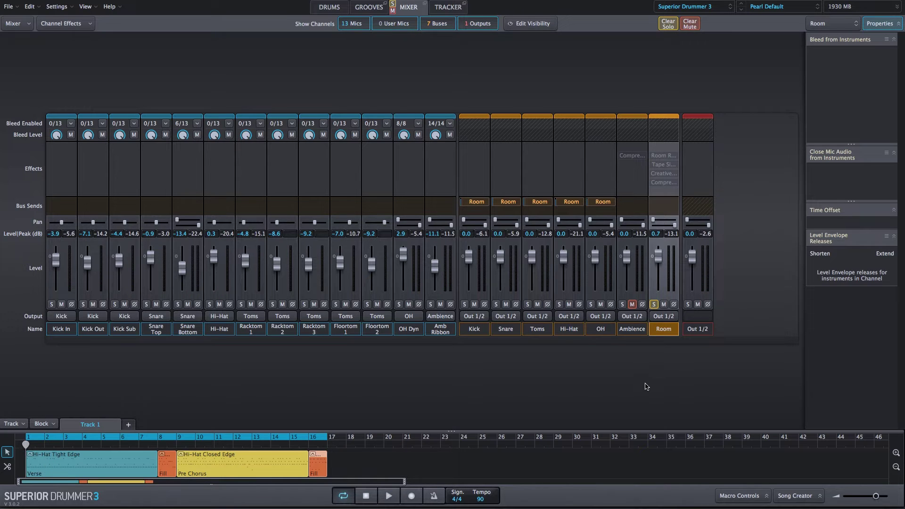
- Turn the Room Reverb Decay knob during playback, then bring up the Tape Simulator at 14.8 dB drive
{"action": "mouse_move", "coordinate": [663, 156]}
{"action": "left_click", "coordinate": [663, 156]}
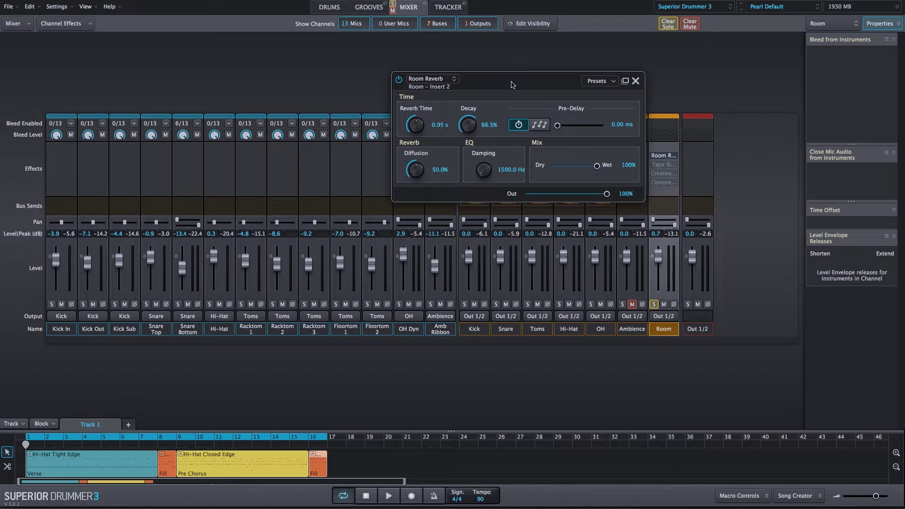
{"action": "key", "text": "space"}
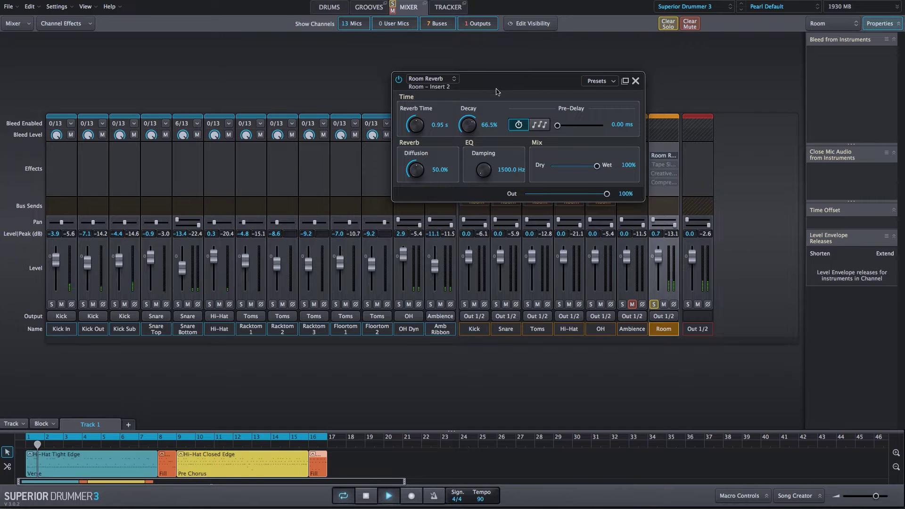
{"action": "mouse_move", "coordinate": [468, 125]}
{"action": "left_mouse_down"}
{"action": "mouse_move", "coordinate": [467, 141]}
{"action": "mouse_move", "coordinate": [456, 112]}
{"action": "left_mouse_up"}
{"action": "key", "text": "space"}
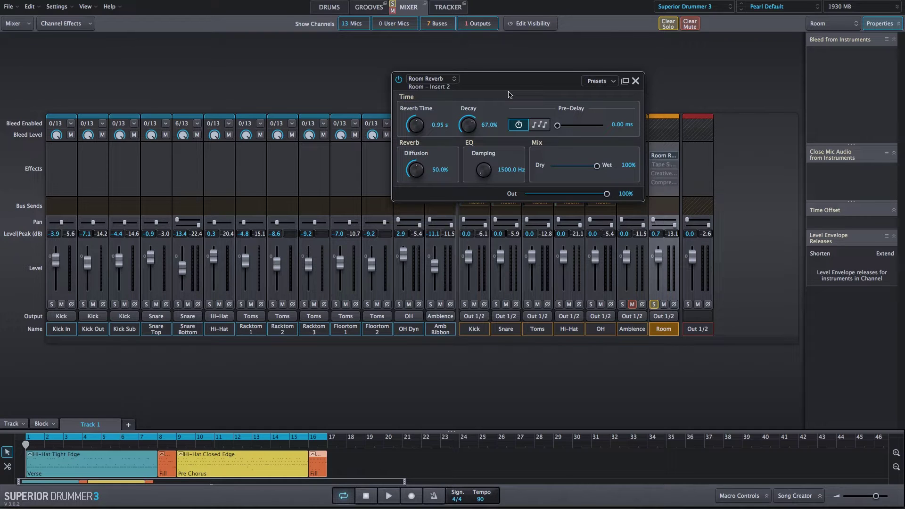
{"action": "left_click", "coordinate": [663, 164]}
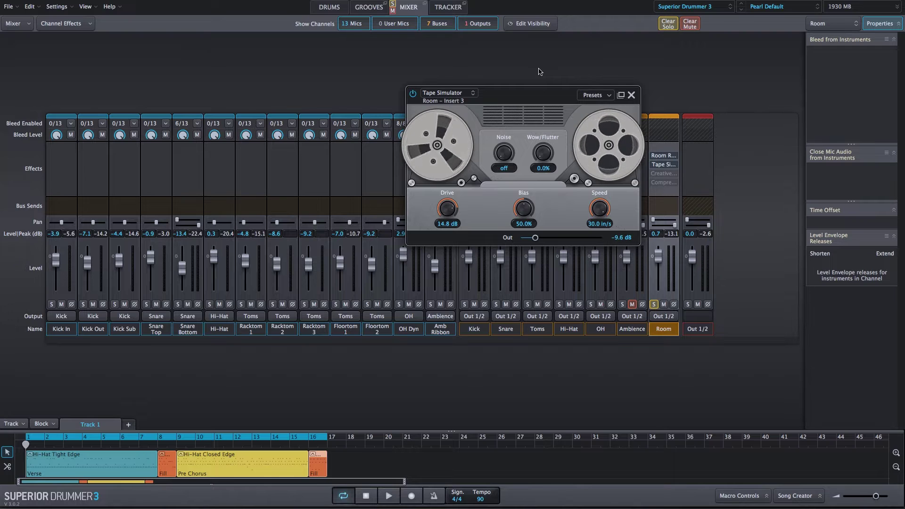
- Compare the Tape Simulator bypassed and active during playback, leave it on, and close its window
{"action": "key", "text": "space"}
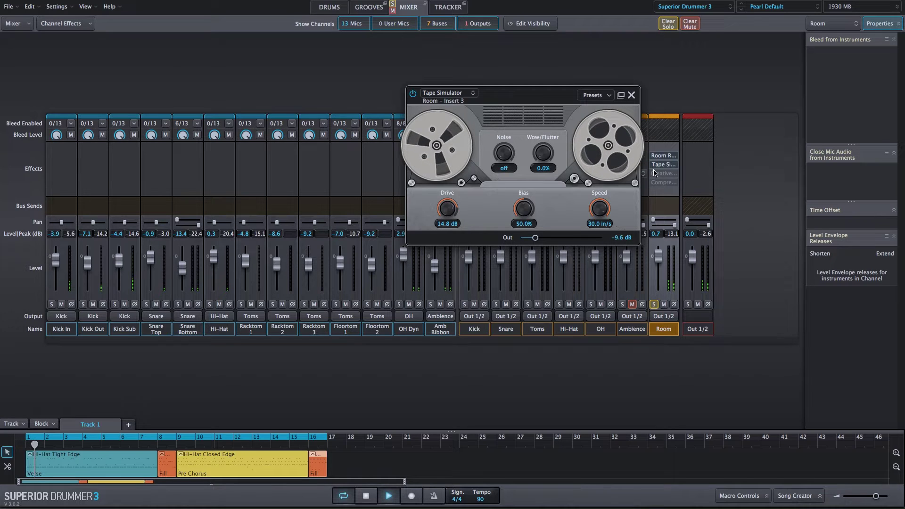
{"action": "left_click", "coordinate": [653, 165]}
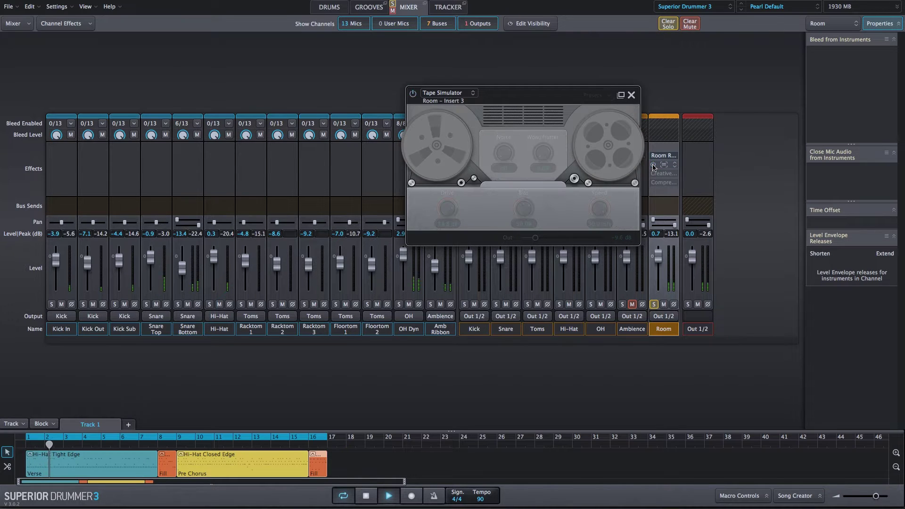
{"action": "left_click", "coordinate": [653, 165]}
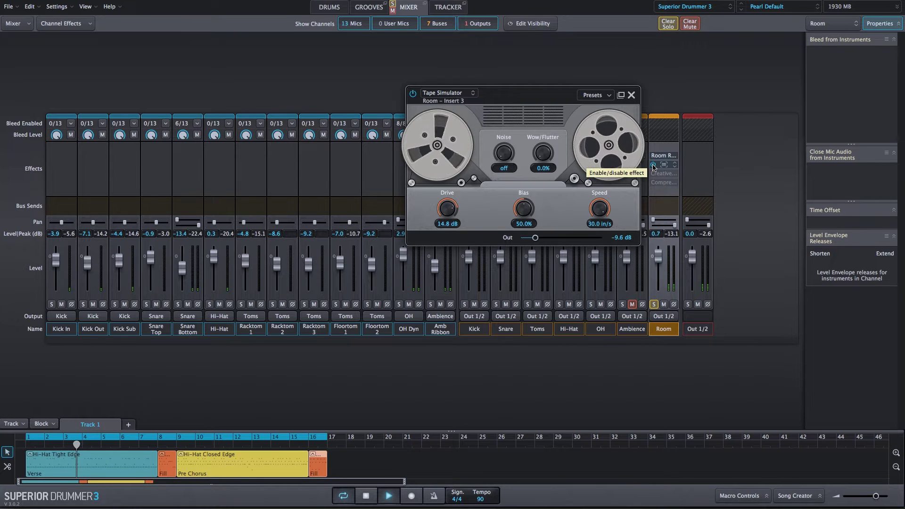
{"action": "left_click", "coordinate": [653, 165]}
{"action": "left_click", "coordinate": [654, 165]}
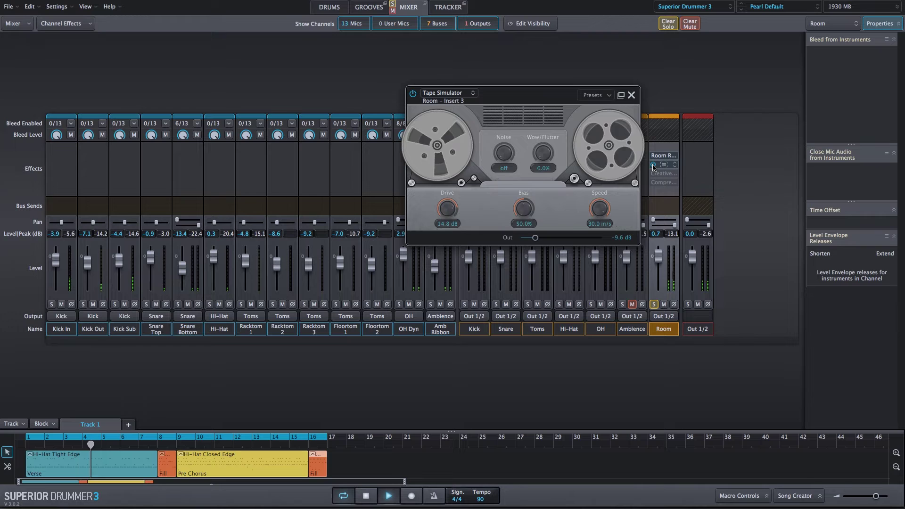
{"action": "key", "text": "space"}
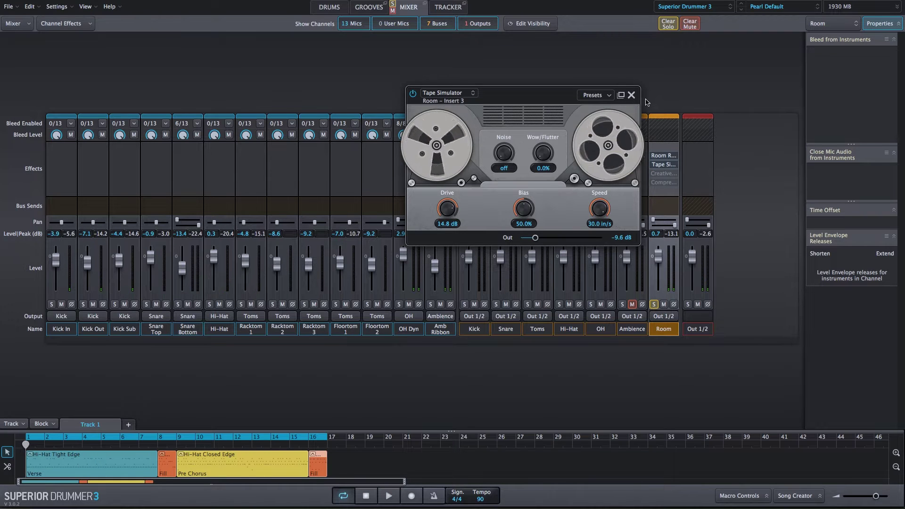
{"action": "left_click", "coordinate": [631, 95]}
{"action": "mouse_move", "coordinate": [663, 165]}
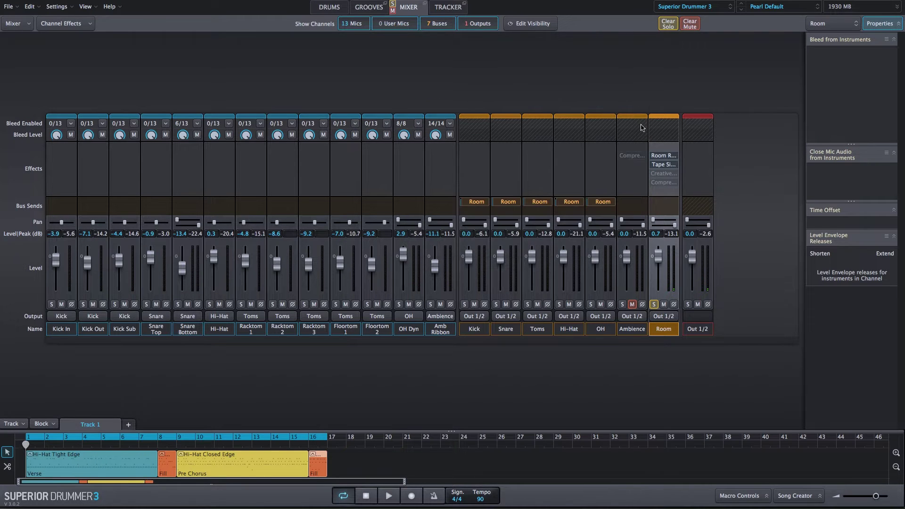
- Audition the Creative Filter (low-pass, ~6237 Hz cutoff, 12 poles) on and off, then close it
{"action": "left_click", "coordinate": [662, 175]}
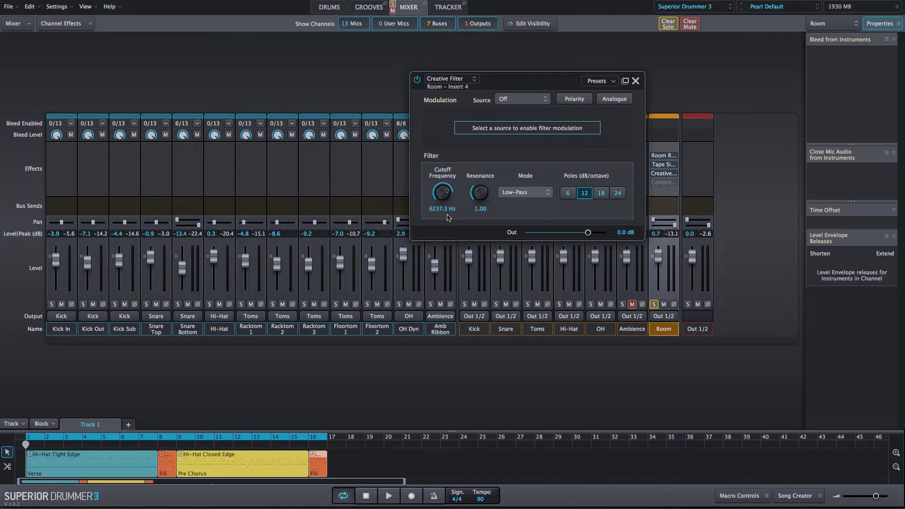
{"action": "key", "text": "space"}
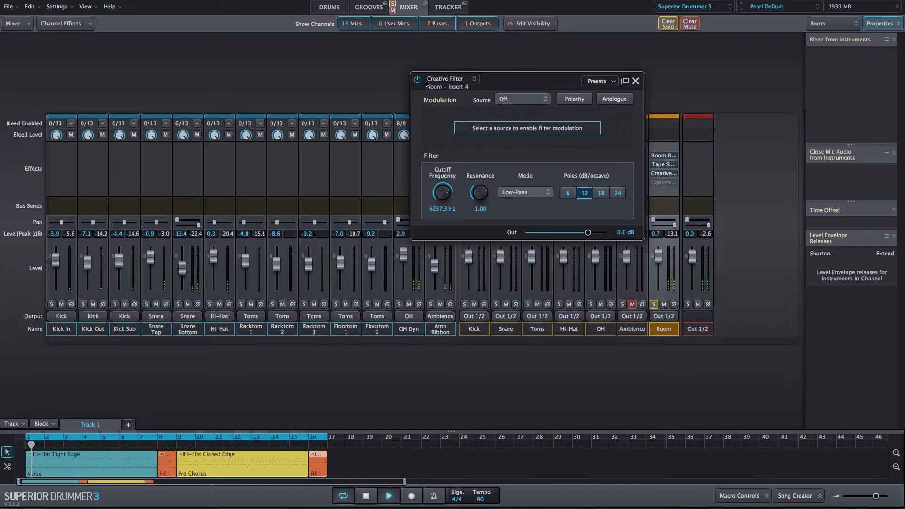
{"action": "left_click", "coordinate": [417, 81]}
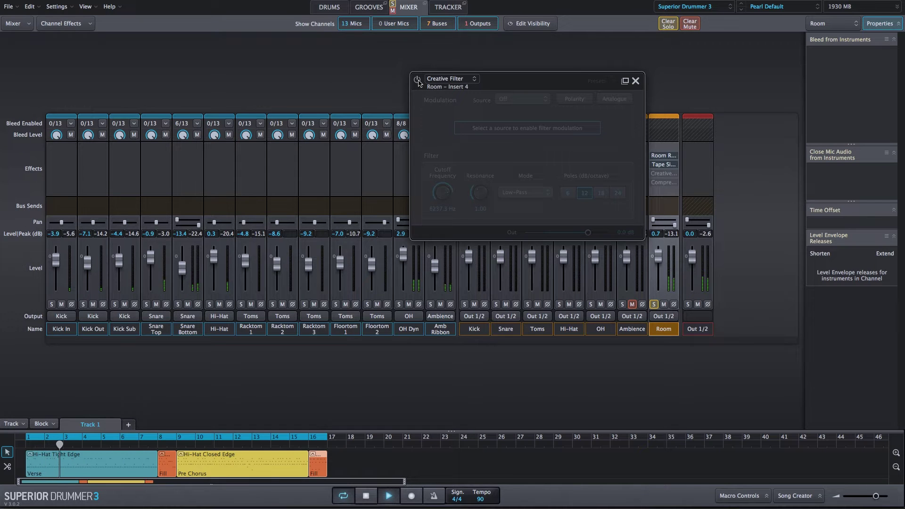
{"action": "left_click", "coordinate": [417, 80]}
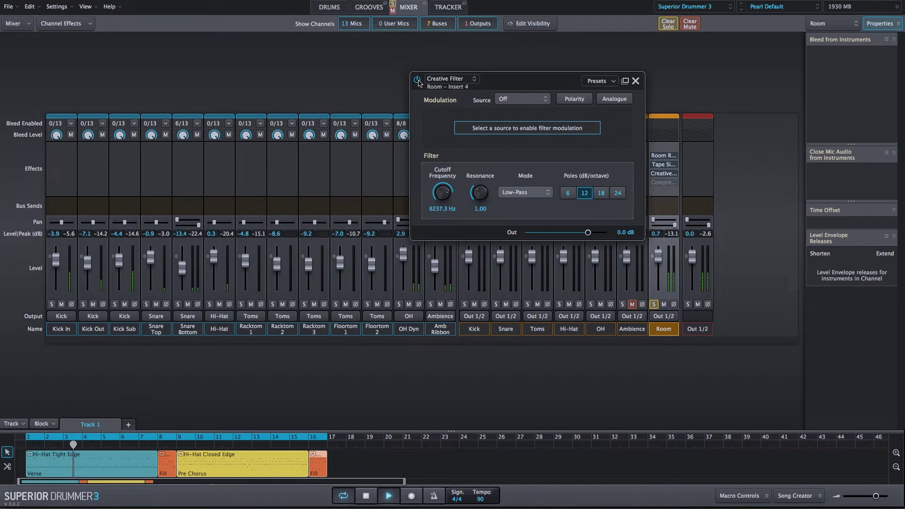
{"action": "left_click", "coordinate": [417, 81]}
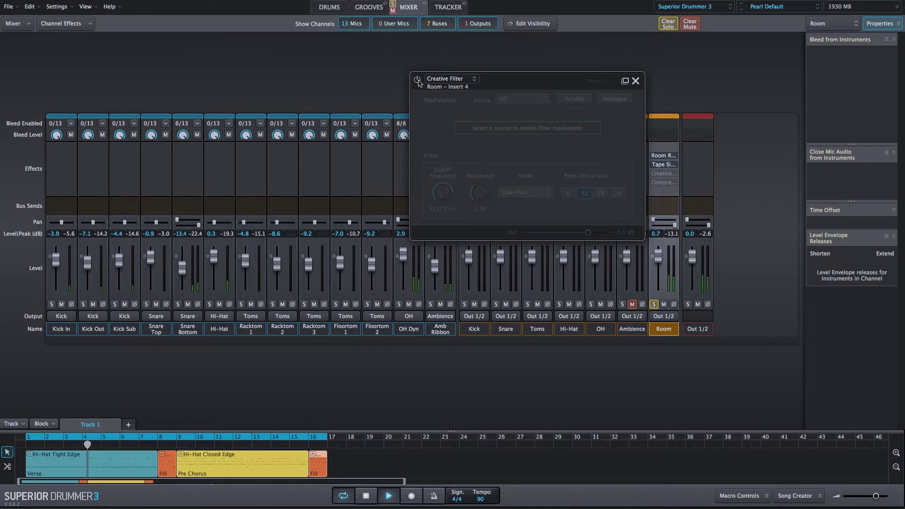
{"action": "left_click", "coordinate": [417, 80]}
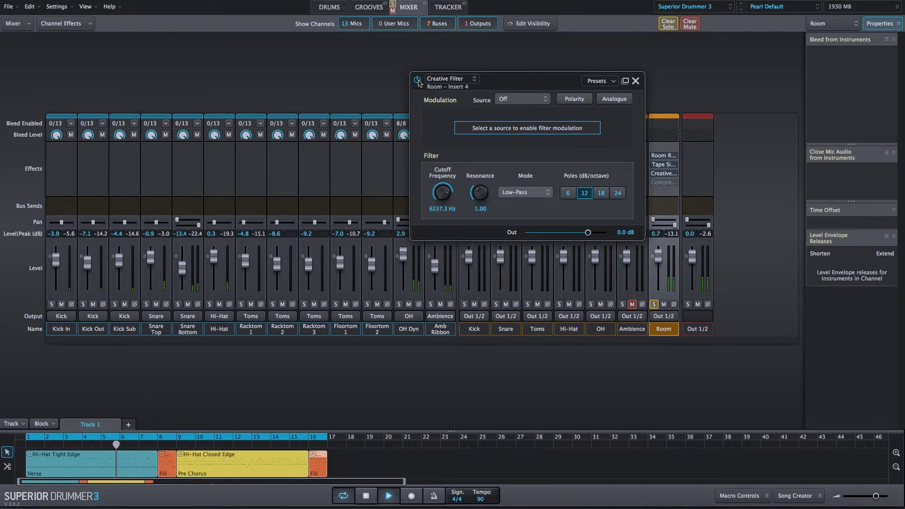
{"action": "key", "text": "space"}
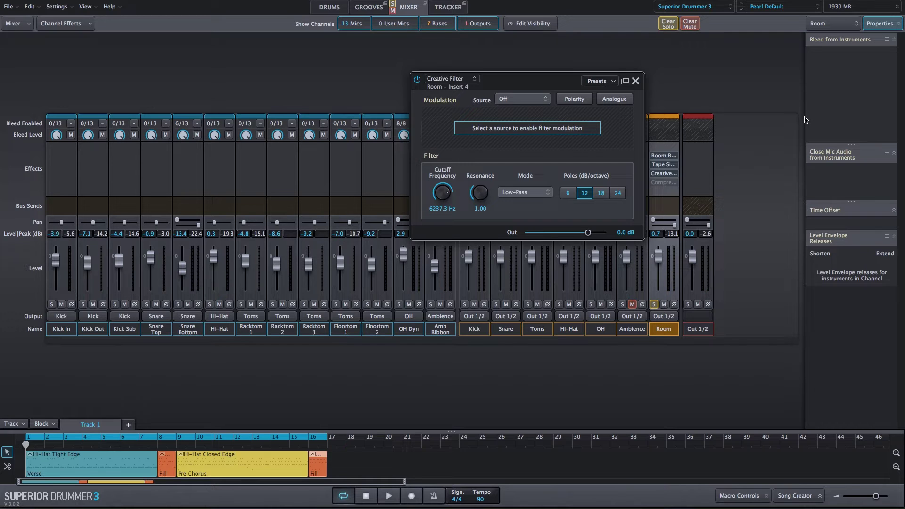
{"action": "mouse_move", "coordinate": [663, 182]}
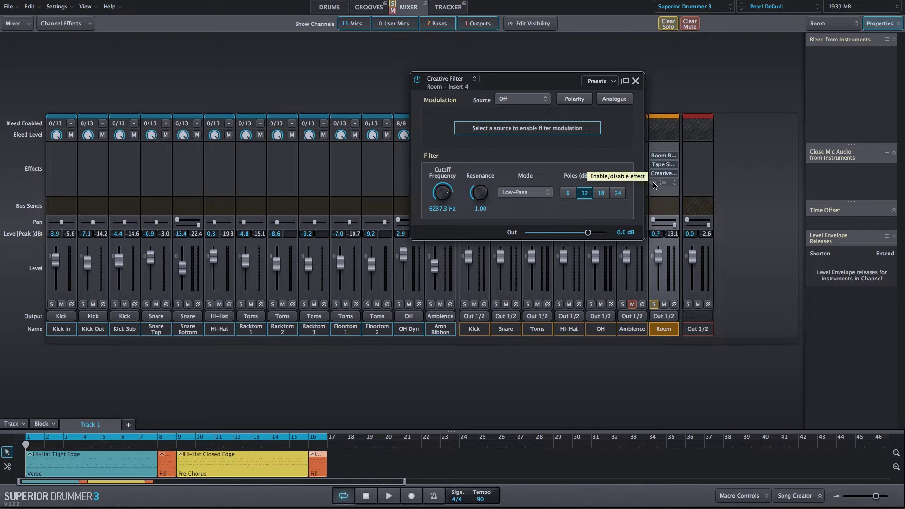
{"action": "left_click", "coordinate": [635, 80]}
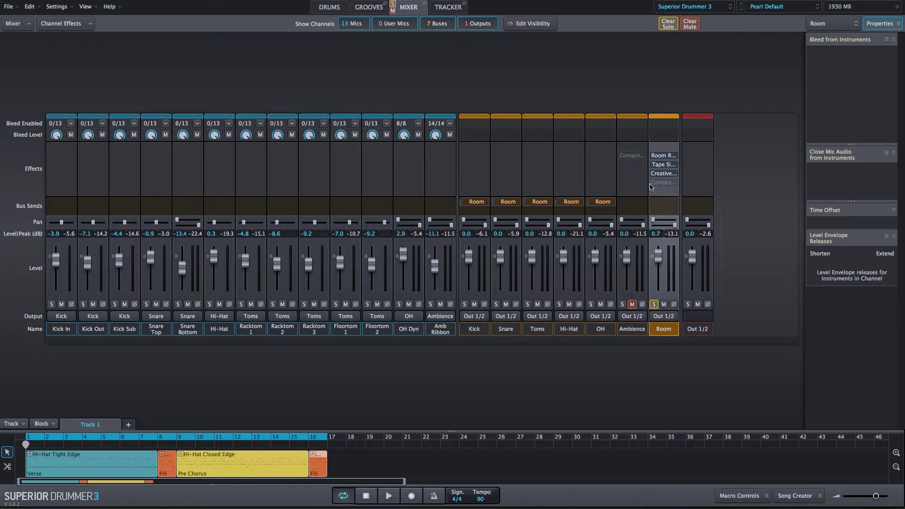
- Enable the Room bus compressor, load the Transient Tamer preset, and reset Makeup to 0 dB
{"action": "left_click", "coordinate": [663, 182]}
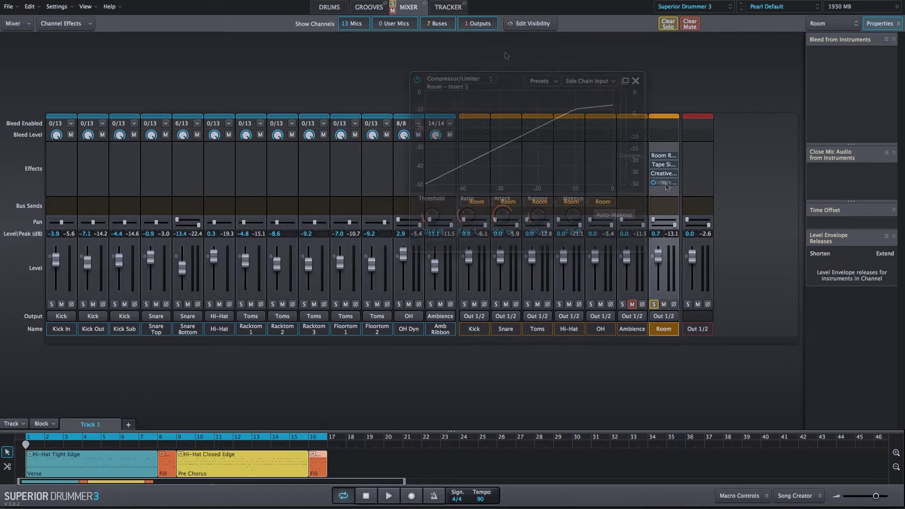
{"action": "left_click", "coordinate": [548, 82]}
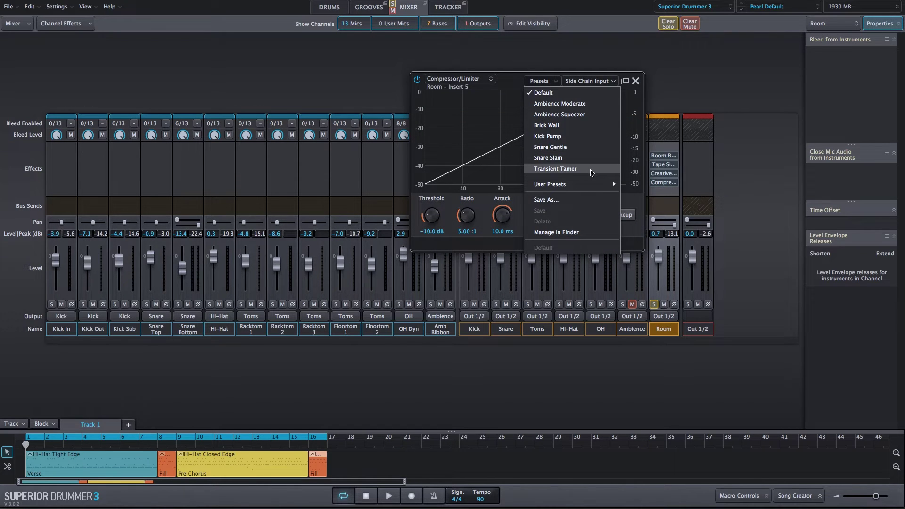
{"action": "left_click", "coordinate": [555, 168]}
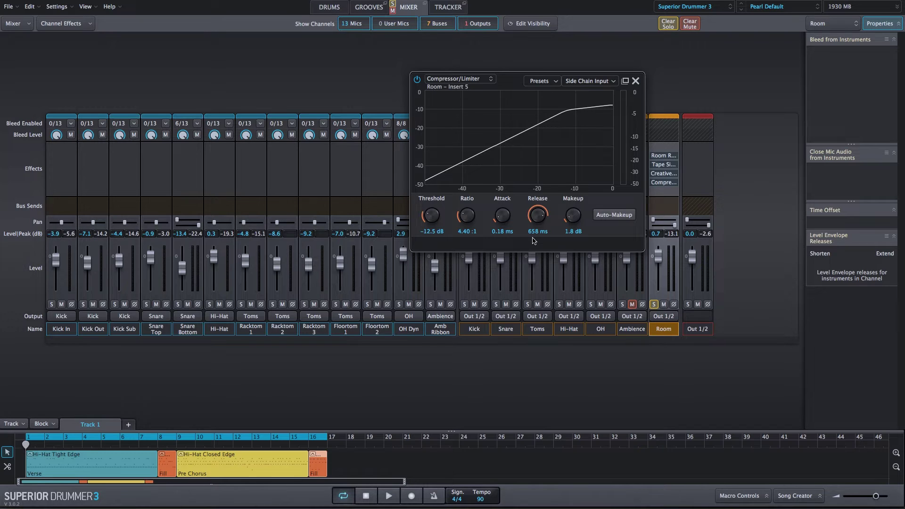
{"action": "double_click", "coordinate": [573, 215]}
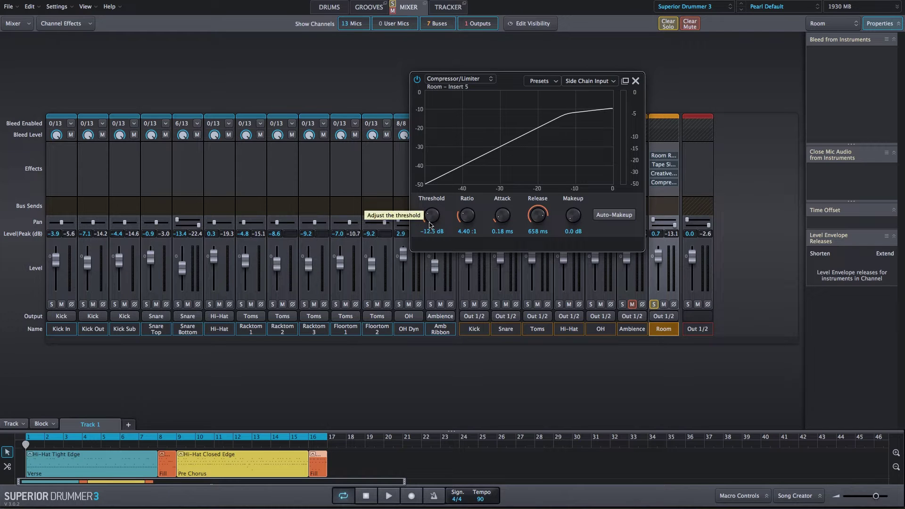
- Set the compressor Threshold to -27.8 dB during playback and turn on Auto-Makeup
{"action": "key", "text": "space"}
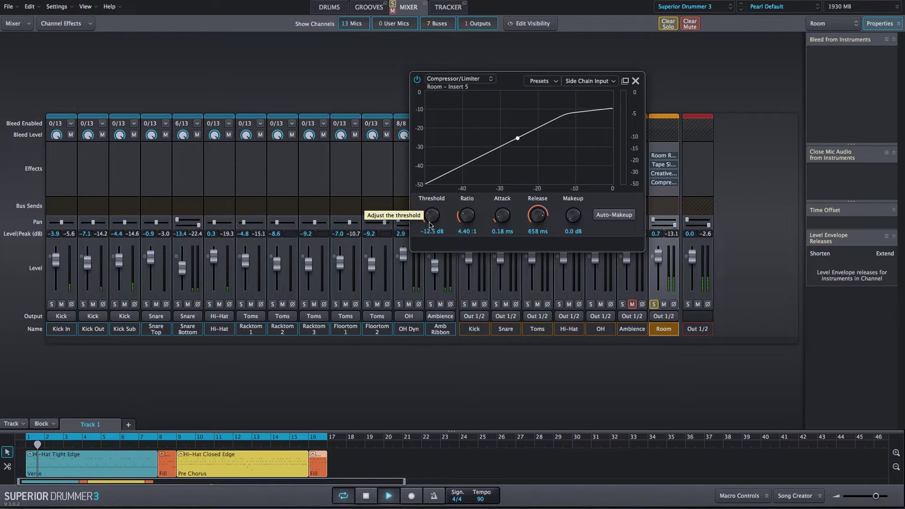
{"action": "left_click_drag", "start_coordinate": [429, 225], "coordinate": [433, 190]}
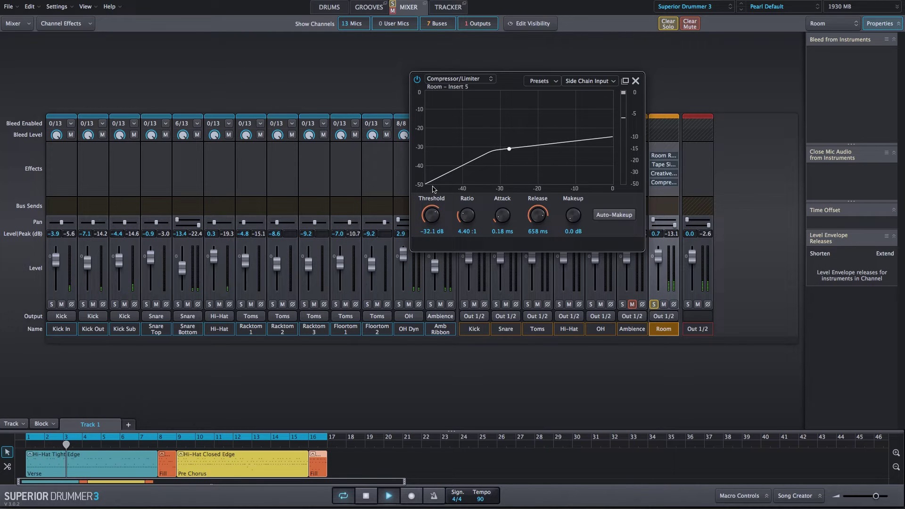
{"action": "left_click_drag", "start_coordinate": [432, 188], "coordinate": [434, 184]}
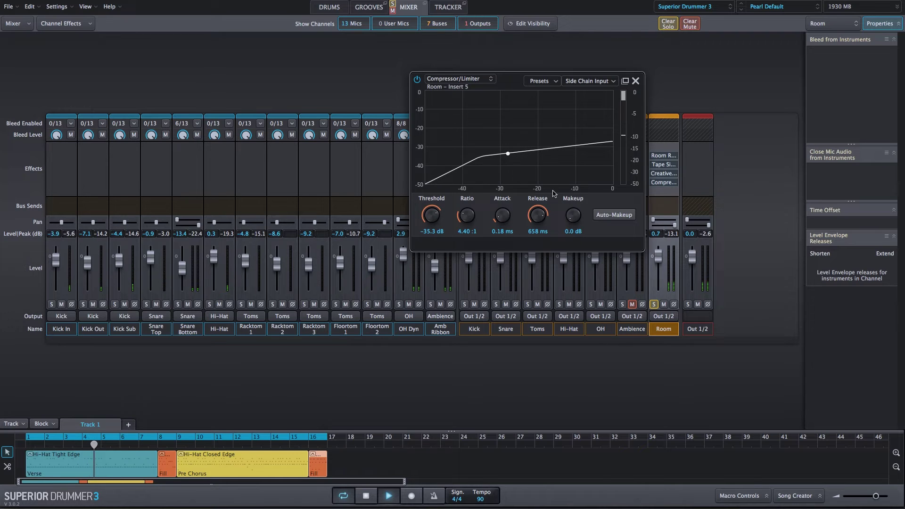
{"action": "left_click", "coordinate": [608, 215]}
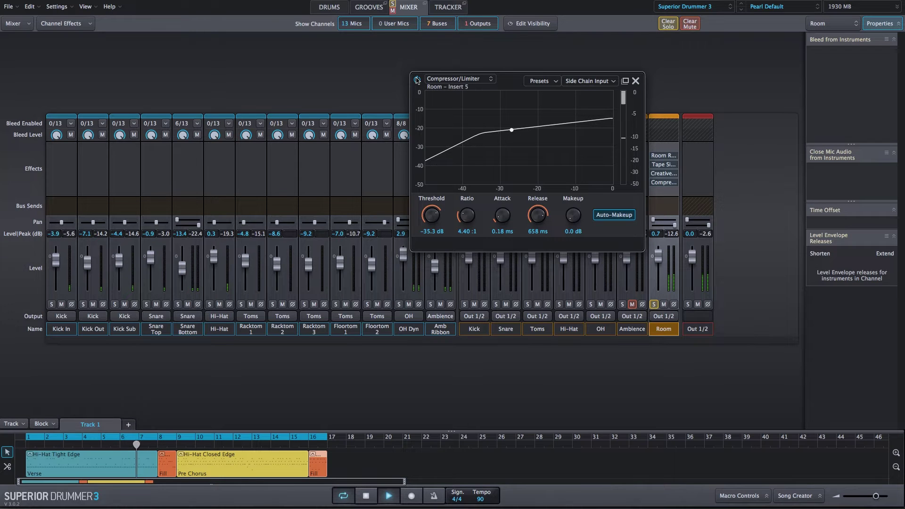
- Compare the Room bus compressor bypassed and active, then stop playback
{"action": "left_click", "coordinate": [417, 80]}
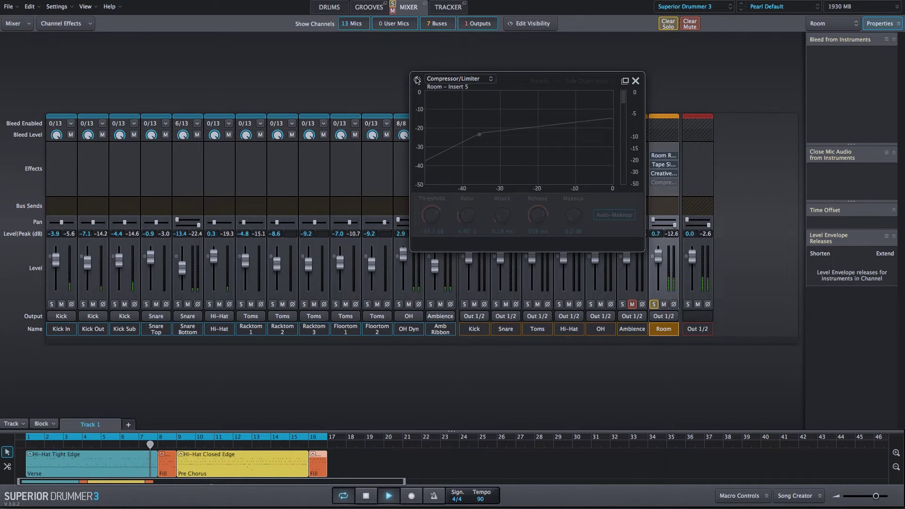
{"action": "left_click", "coordinate": [417, 79]}
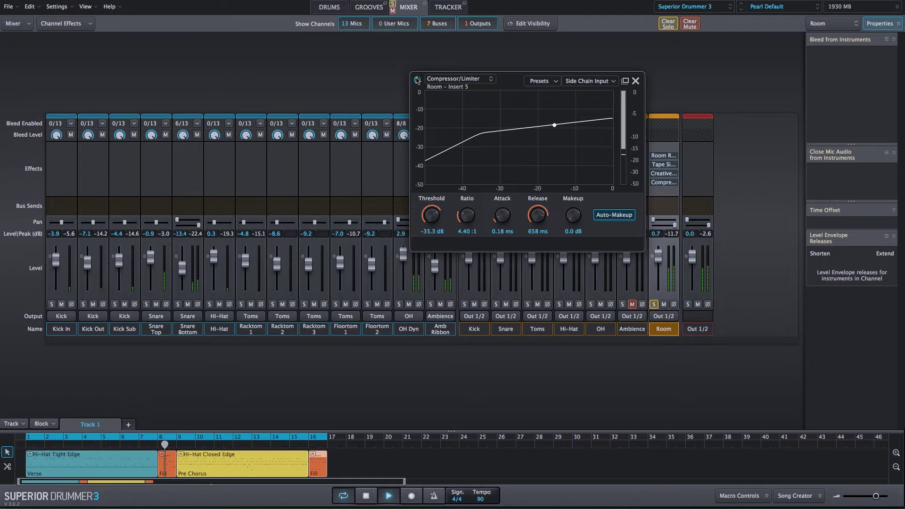
{"action": "scroll", "coordinate": [432, 215], "scroll_direction": "up", "scroll_amount": 1}
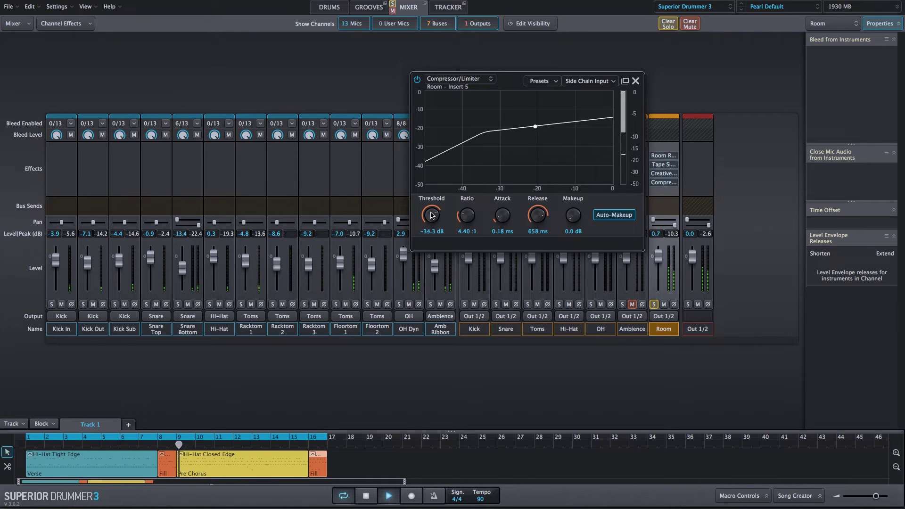
{"action": "scroll", "coordinate": [432, 216], "scroll_direction": "up", "scroll_amount": 2}
{"action": "scroll", "coordinate": [432, 219], "scroll_direction": "up", "scroll_amount": 2}
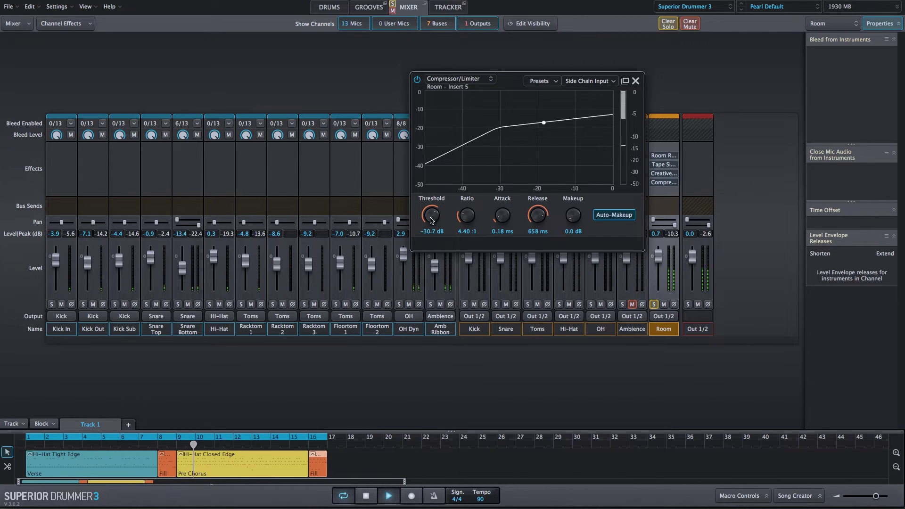
{"action": "scroll", "coordinate": [432, 219], "scroll_direction": "up", "scroll_amount": 3}
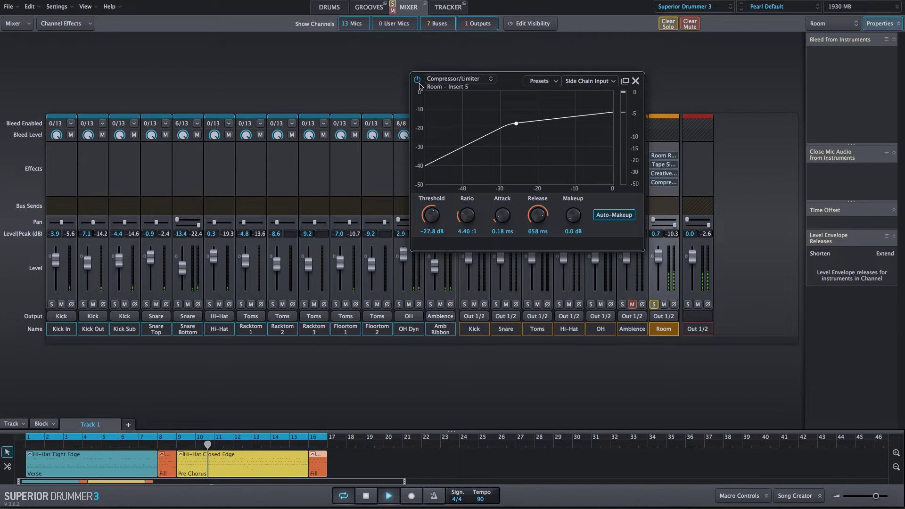
{"action": "left_click", "coordinate": [417, 79]}
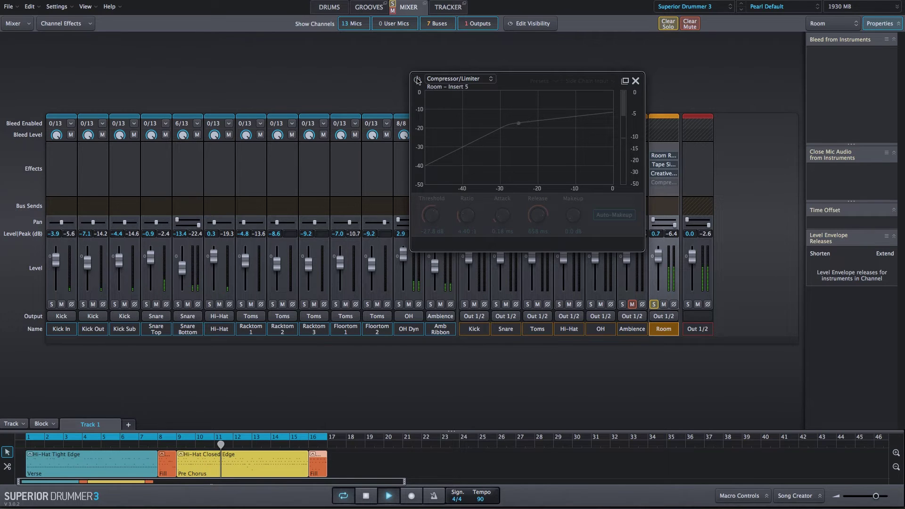
{"action": "left_click", "coordinate": [418, 79]}
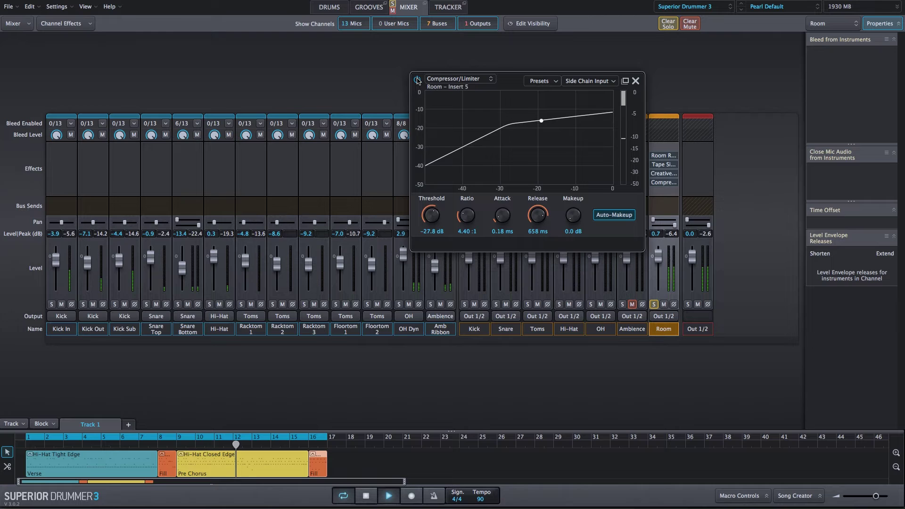
{"action": "key", "text": "space"}
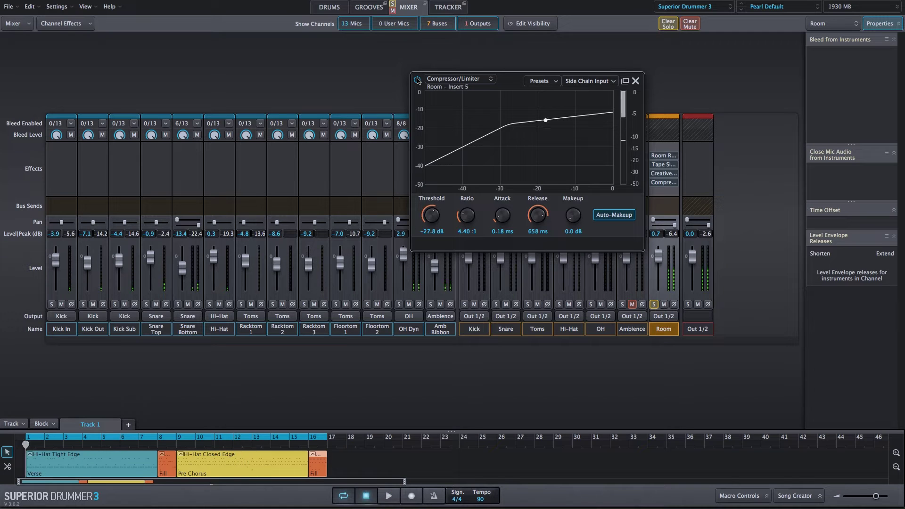
- Close the compressor window, unsolo the Room bus, and pull its fader down while listening
{"action": "left_click", "coordinate": [635, 81]}
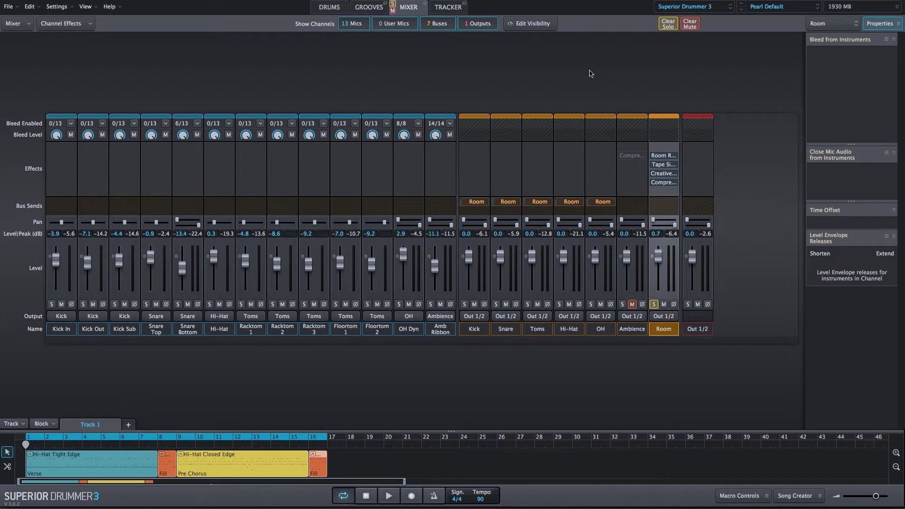
{"action": "left_click", "coordinate": [654, 304]}
{"action": "mouse_move", "coordinate": [658, 256]}
{"action": "left_mouse_down"}
{"action": "mouse_move", "coordinate": [658, 286]}
{"action": "mouse_move", "coordinate": [659, 277]}
{"action": "left_mouse_up"}
{"action": "key", "text": "space"}
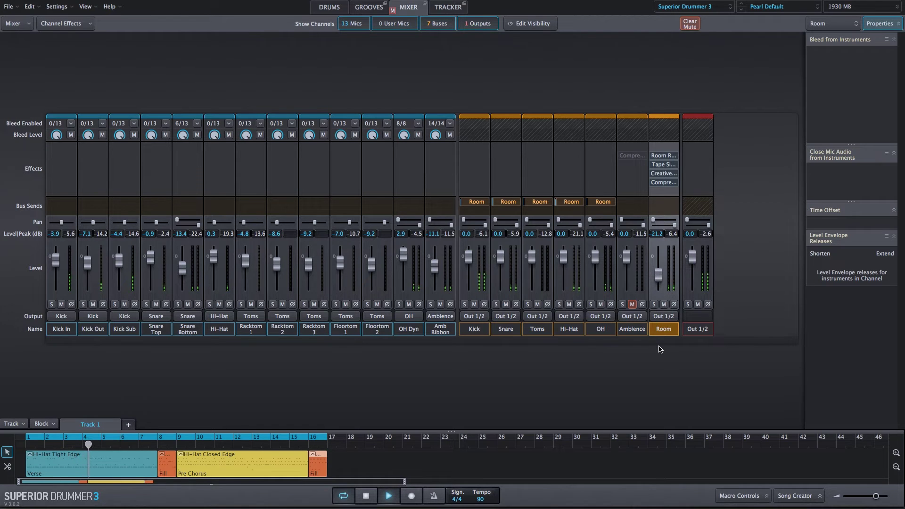
{"action": "key", "text": "space"}
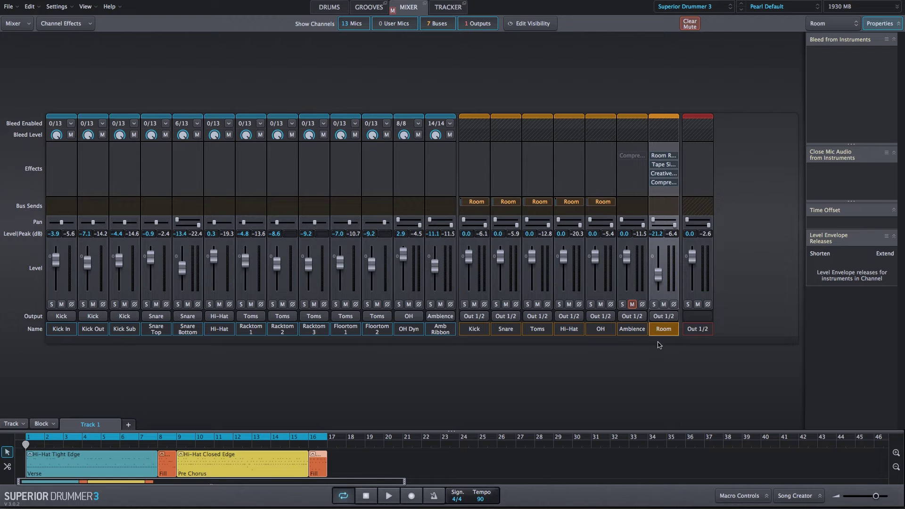
- Compare the Room bus muted and unmuted, then settle its fader near -21.3 dB
{"action": "key", "text": "space"}
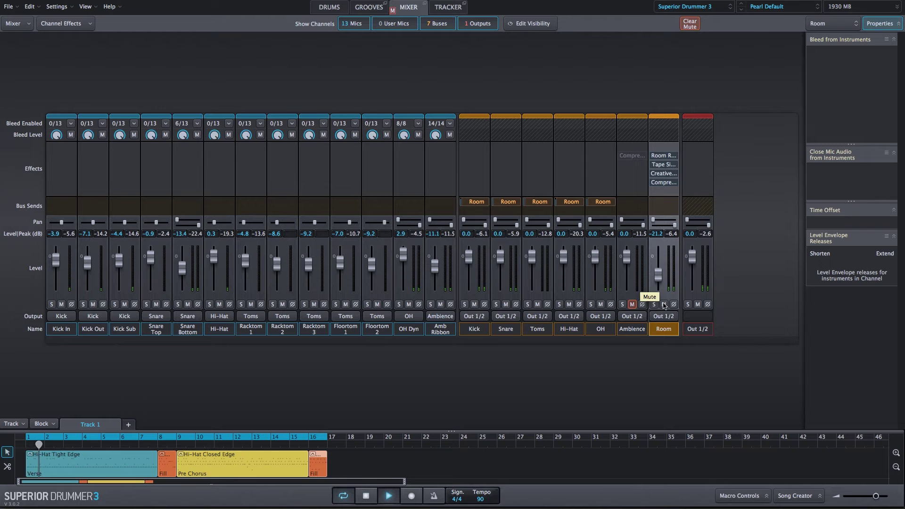
{"action": "left_click", "coordinate": [664, 304]}
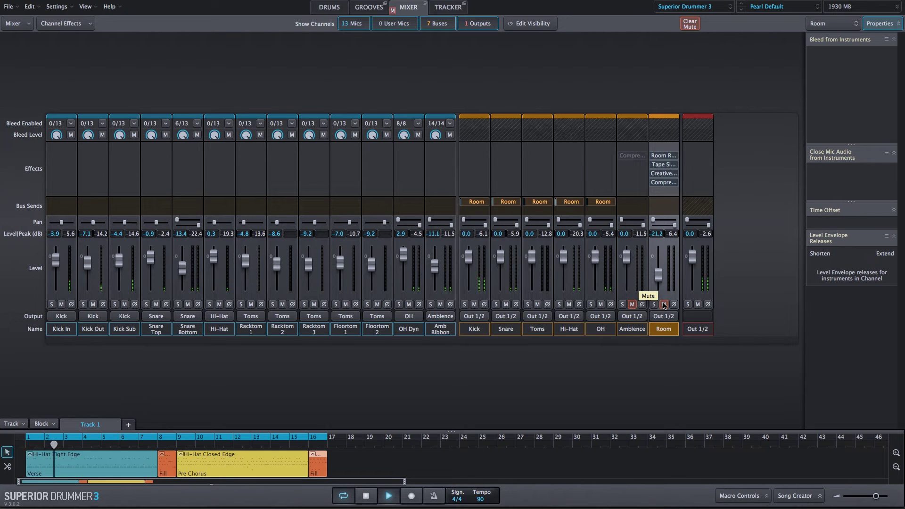
{"action": "left_click", "coordinate": [664, 304]}
{"action": "left_click_drag", "start_coordinate": [658, 280], "coordinate": [659, 275]}
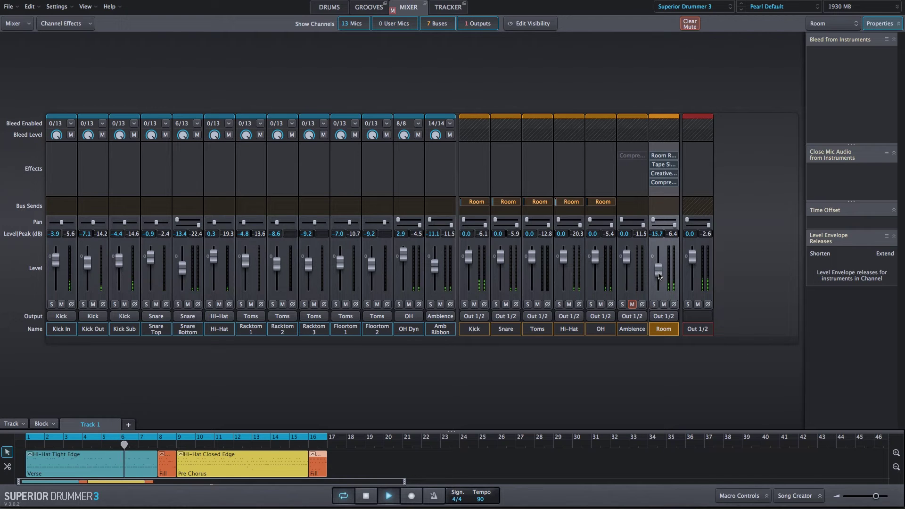
{"action": "left_click_drag", "start_coordinate": [658, 276], "coordinate": [659, 281]}
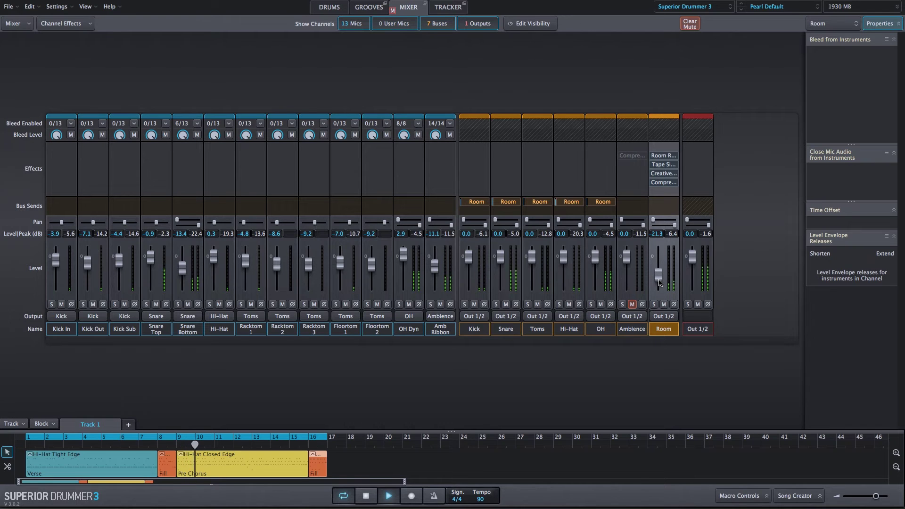
{"action": "key", "text": "space"}
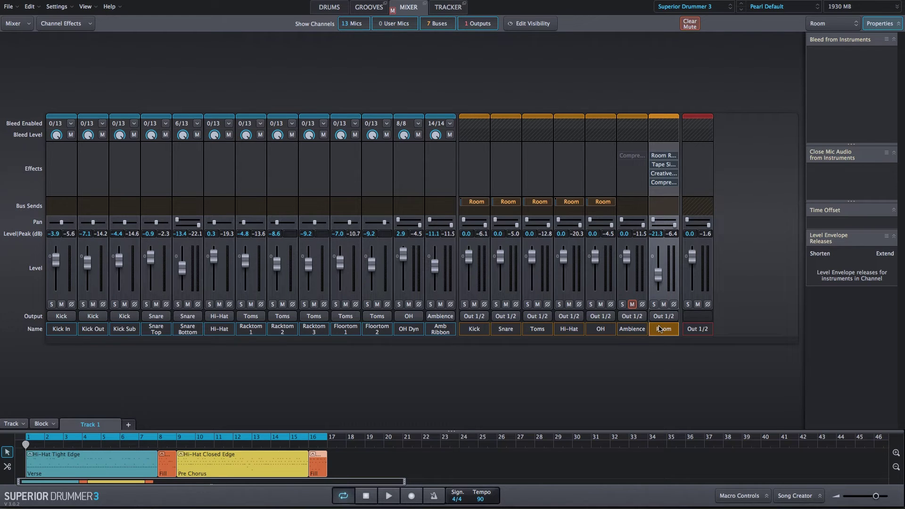
- Unmute the Ambience bus during playback after a quick on/off check
{"action": "key", "text": "space"}
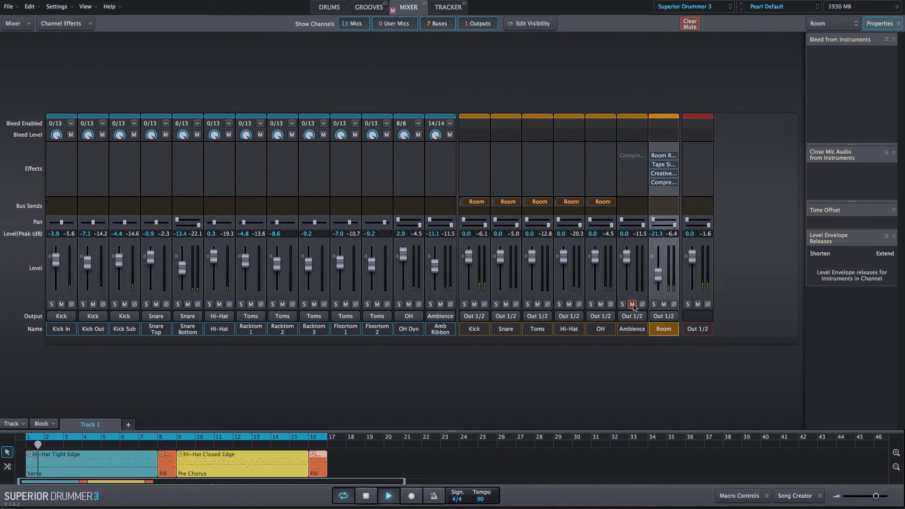
{"action": "left_click", "coordinate": [632, 305]}
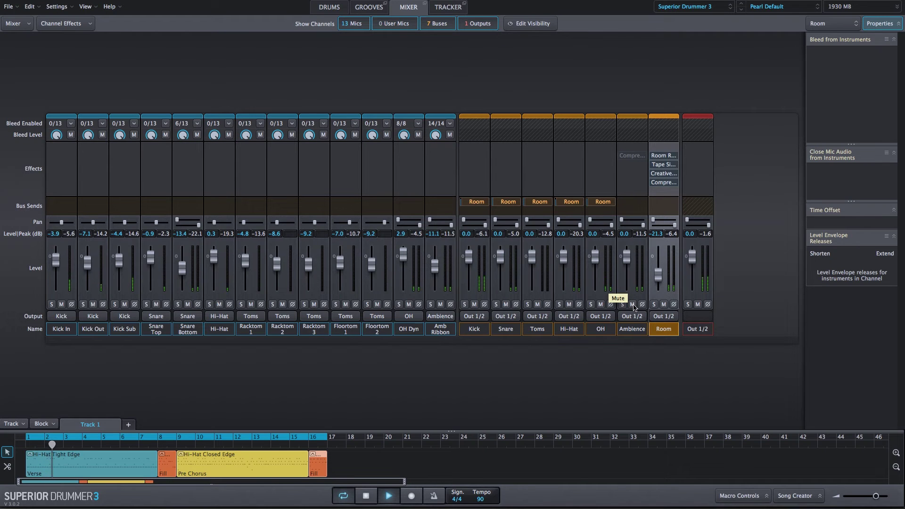
{"action": "left_click", "coordinate": [633, 305]}
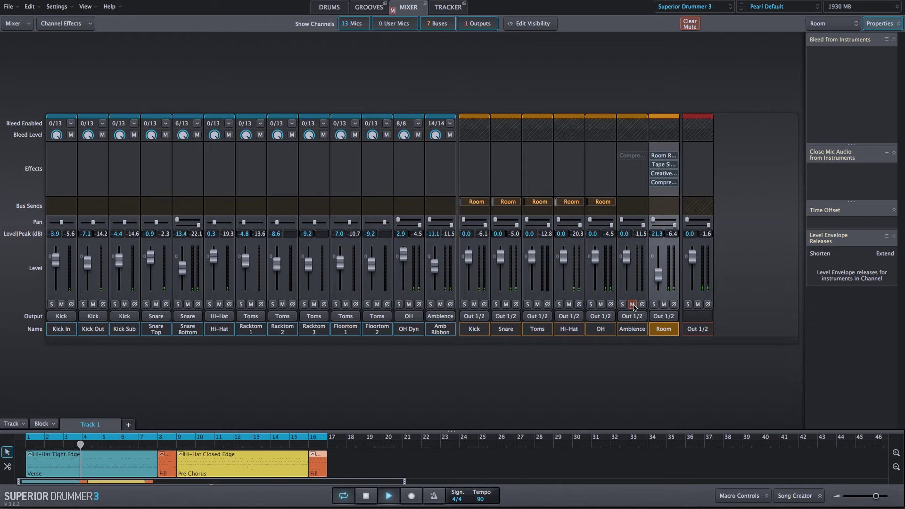
{"action": "left_click", "coordinate": [632, 304]}
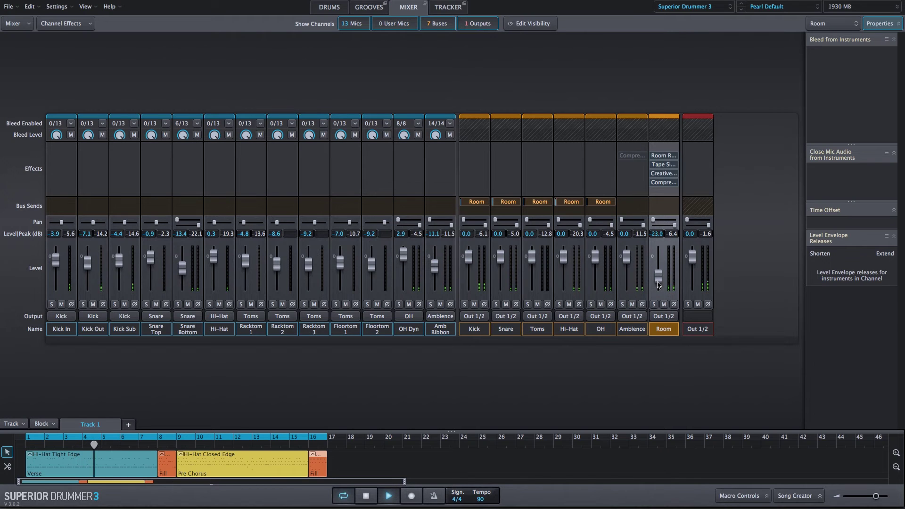
- Compare the Room and Ambience mutes, then set the Room fader to -20.8 dB
{"action": "left_click_drag", "start_coordinate": [653, 282], "coordinate": [658, 287]}
{"action": "left_click", "coordinate": [664, 305]}
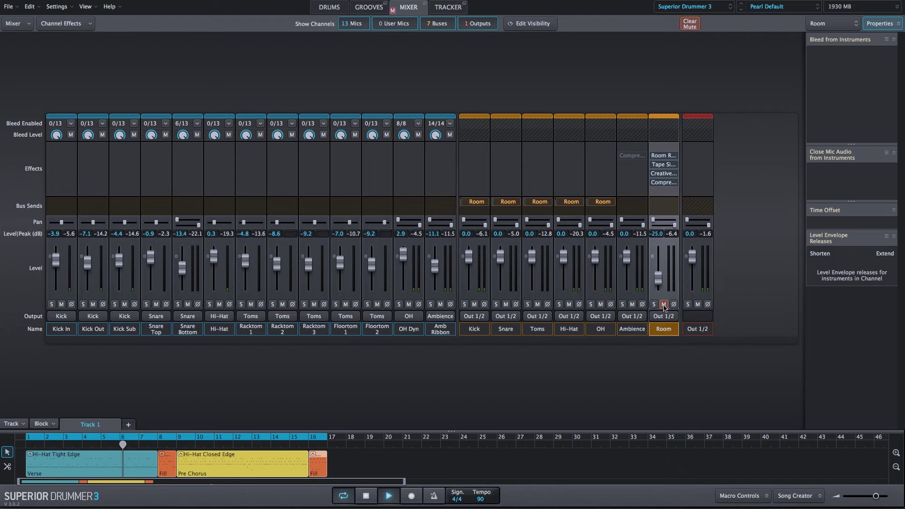
{"action": "left_click", "coordinate": [663, 305]}
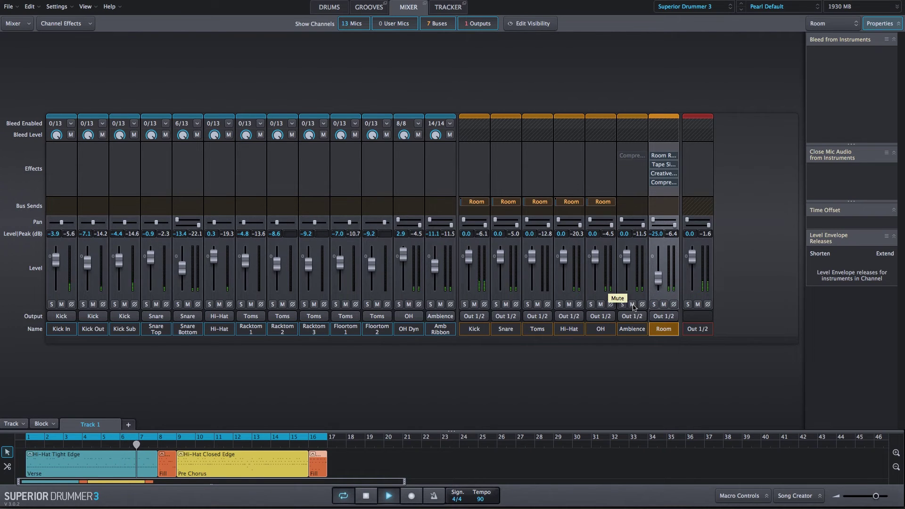
{"action": "left_click", "coordinate": [633, 305]}
{"action": "left_click", "coordinate": [633, 305]}
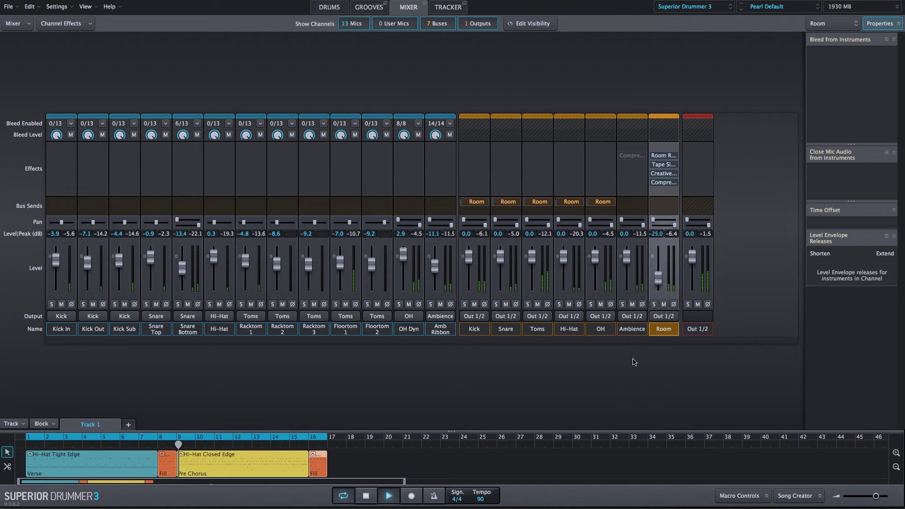
{"action": "key", "text": "space"}
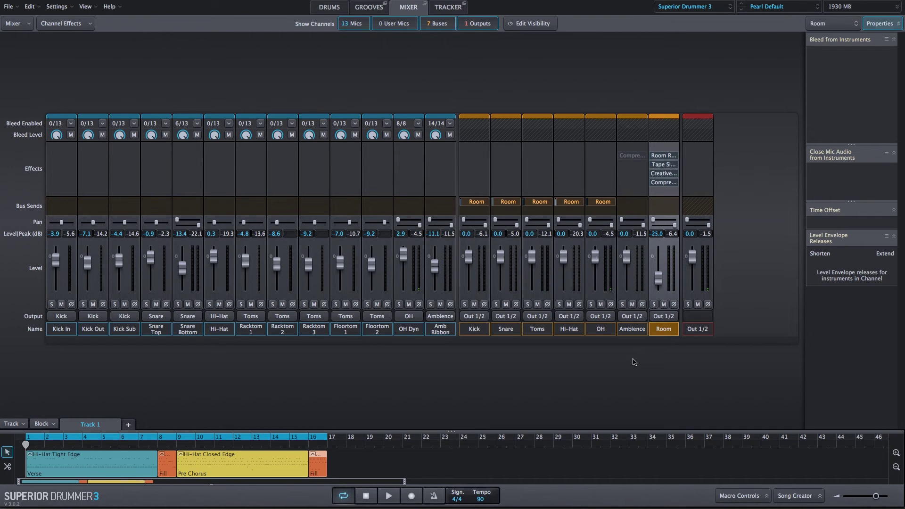
{"action": "left_click_drag", "start_coordinate": [658, 279], "coordinate": [658, 274]}
{"action": "mouse_move", "coordinate": [632, 156]}
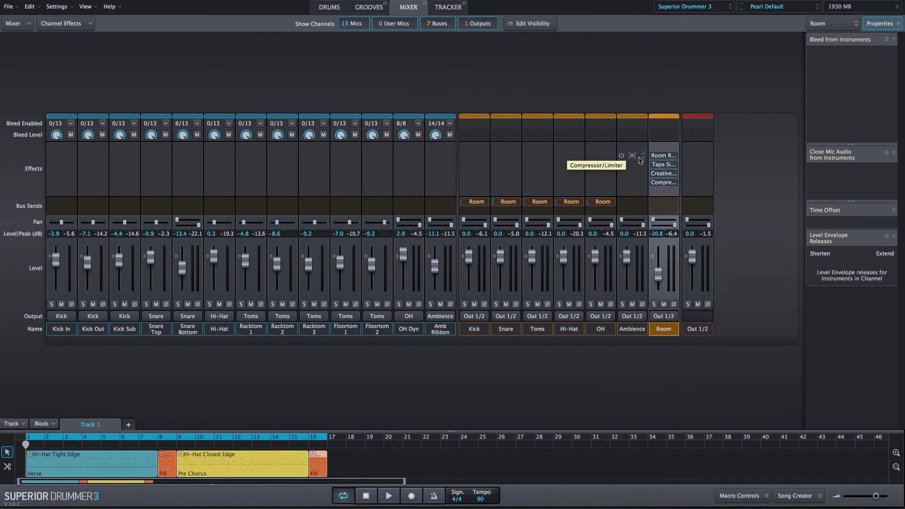
- Load Ambience Moderate on the Ambience compressor with -35 dB threshold and Auto-Makeup on
{"action": "left_click", "coordinate": [632, 156]}
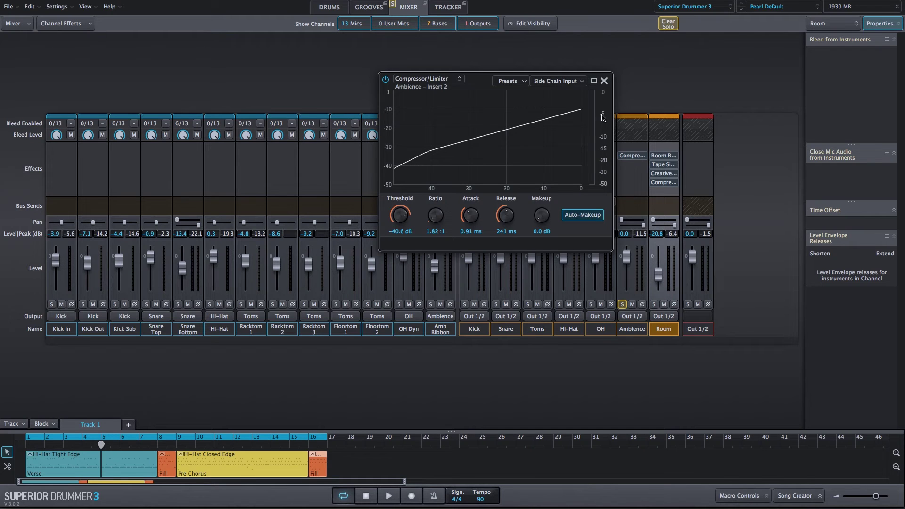
{"action": "left_click", "coordinate": [510, 81]}
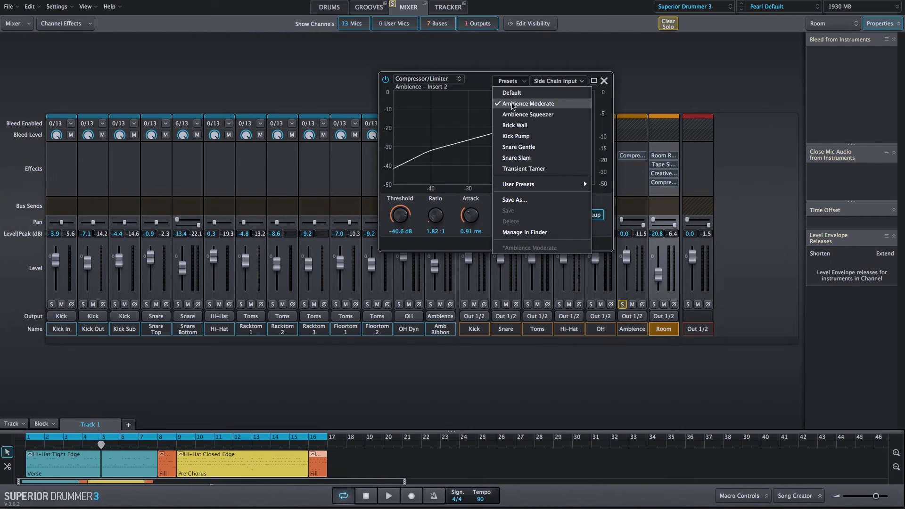
{"action": "left_click", "coordinate": [512, 105]}
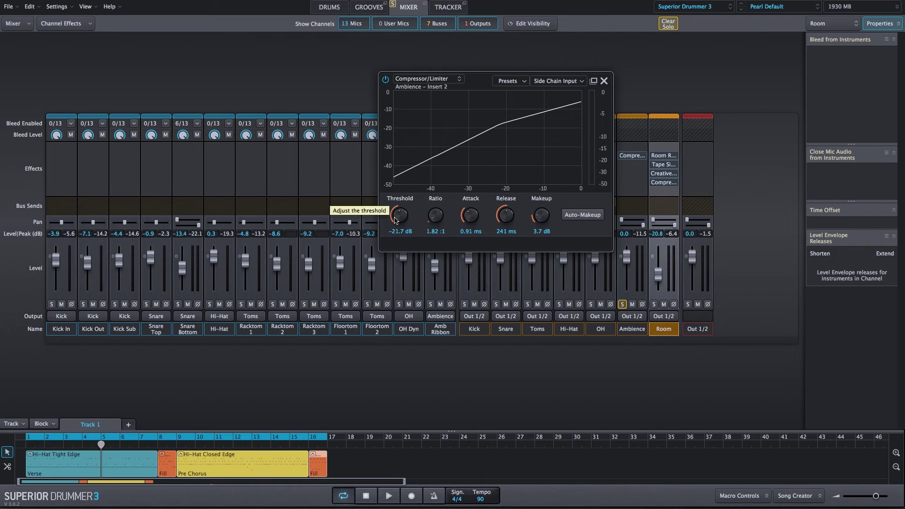
{"action": "scroll", "coordinate": [395, 218], "scroll_direction": "down", "scroll_amount": 2}
{"action": "scroll", "coordinate": [394, 218], "scroll_direction": "down", "scroll_amount": 3}
{"action": "scroll", "coordinate": [394, 218], "scroll_direction": "down", "scroll_amount": 3}
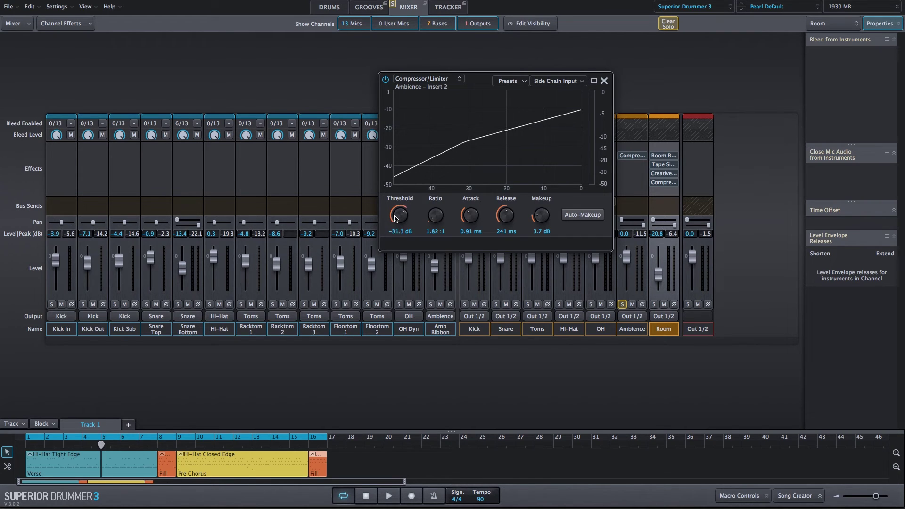
{"action": "scroll", "coordinate": [395, 217], "scroll_direction": "down", "scroll_amount": 3}
{"action": "left_click", "coordinate": [577, 218]}
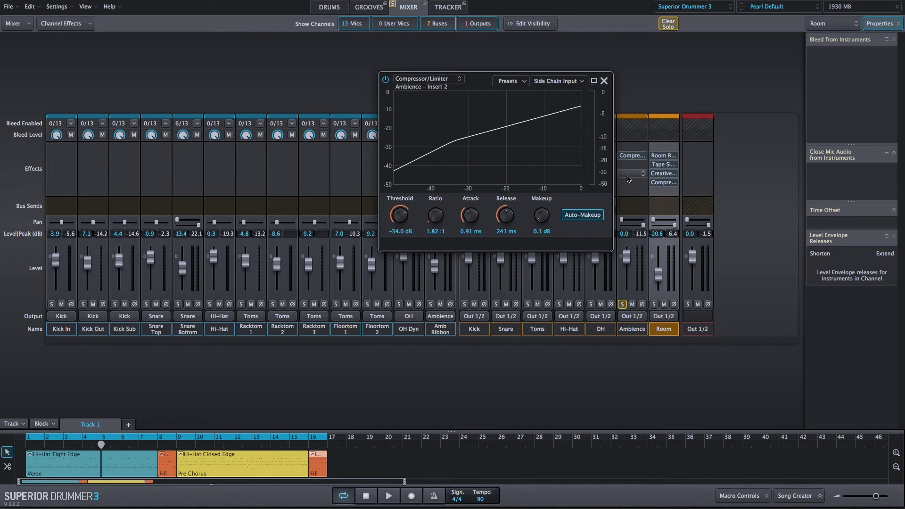
- Compare the Ambience compressor bypassed and active during playback, then close its window
{"action": "key", "text": "space"}
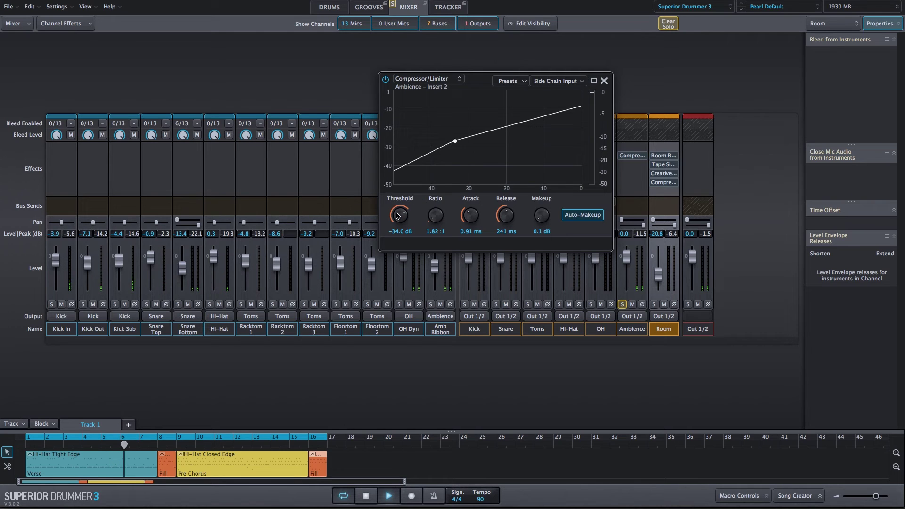
{"action": "scroll", "coordinate": [397, 216], "scroll_direction": "down", "scroll_amount": 3}
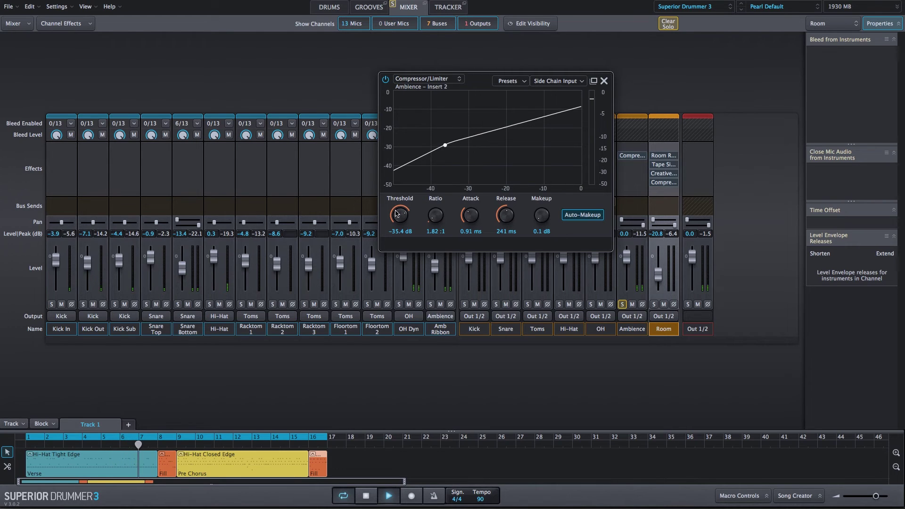
{"action": "left_click", "coordinate": [385, 80]}
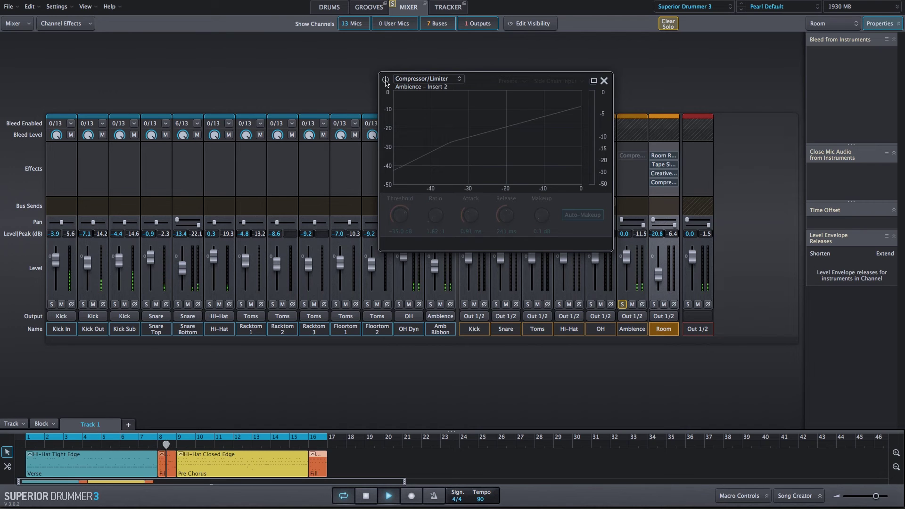
{"action": "left_click", "coordinate": [386, 81]}
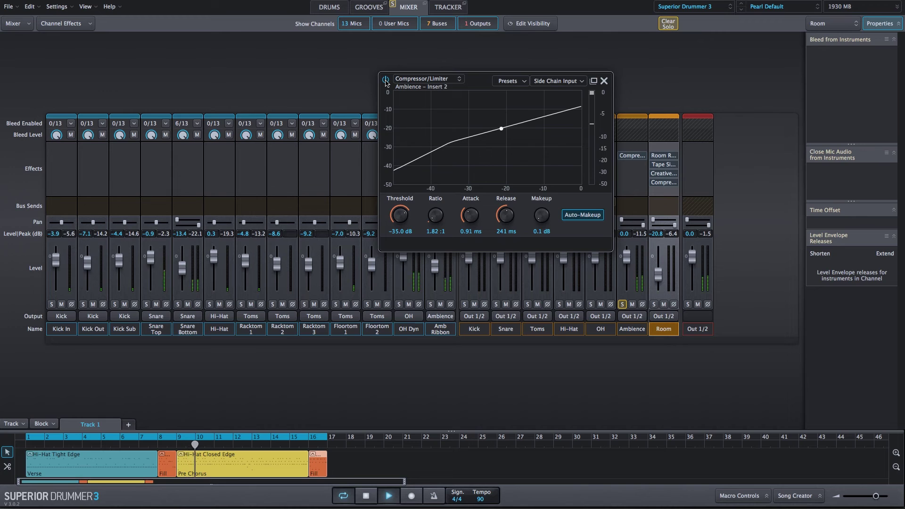
{"action": "left_click", "coordinate": [386, 81]}
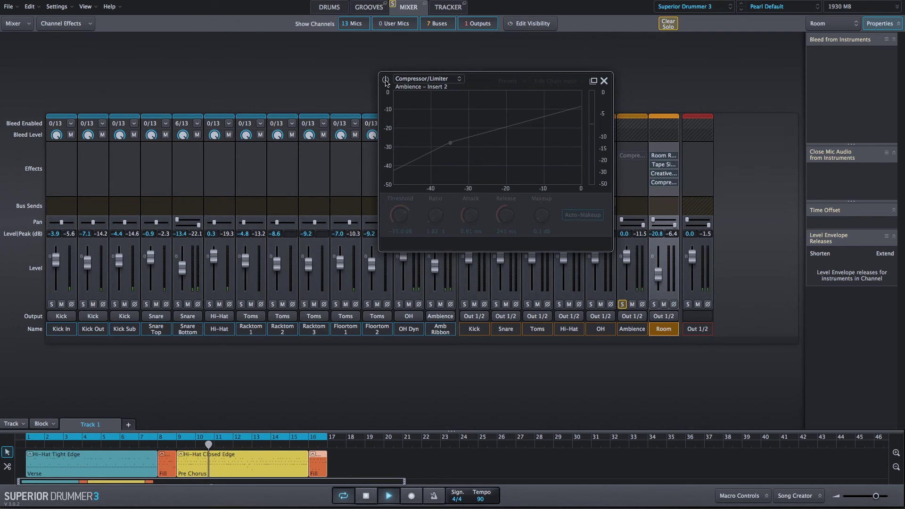
{"action": "left_click", "coordinate": [385, 81]}
{"action": "key", "text": "space"}
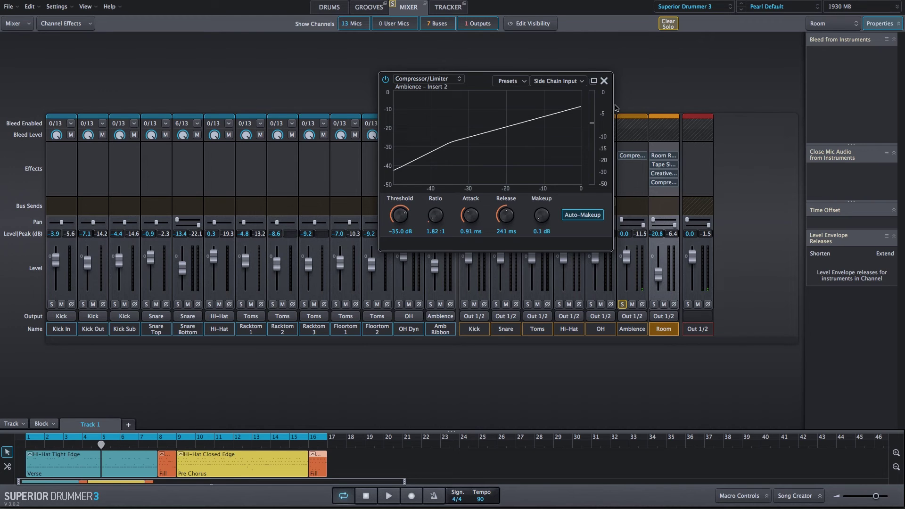
{"action": "left_click", "coordinate": [604, 81]}
- Clear the Ambience solo and compare Ambience and Room mutes during playback
{"action": "left_click", "coordinate": [622, 305]}
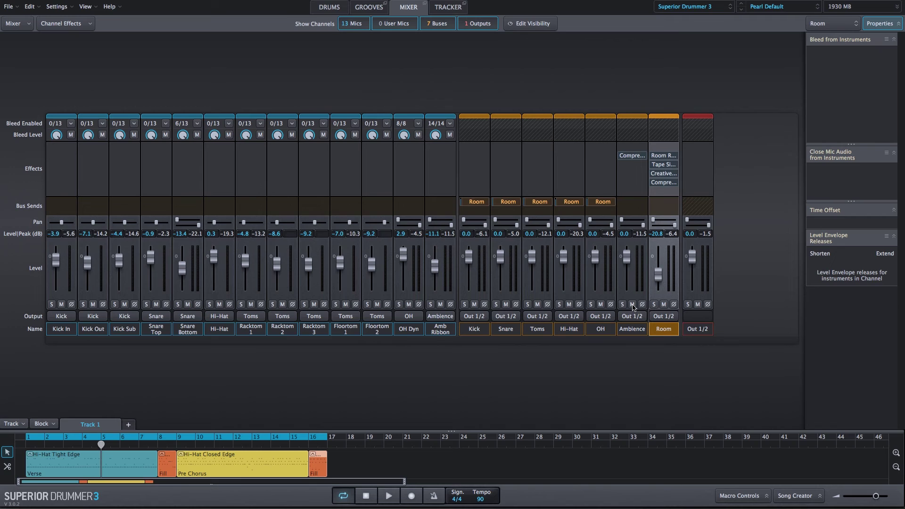
{"action": "left_click", "coordinate": [632, 304]}
{"action": "key", "text": "space"}
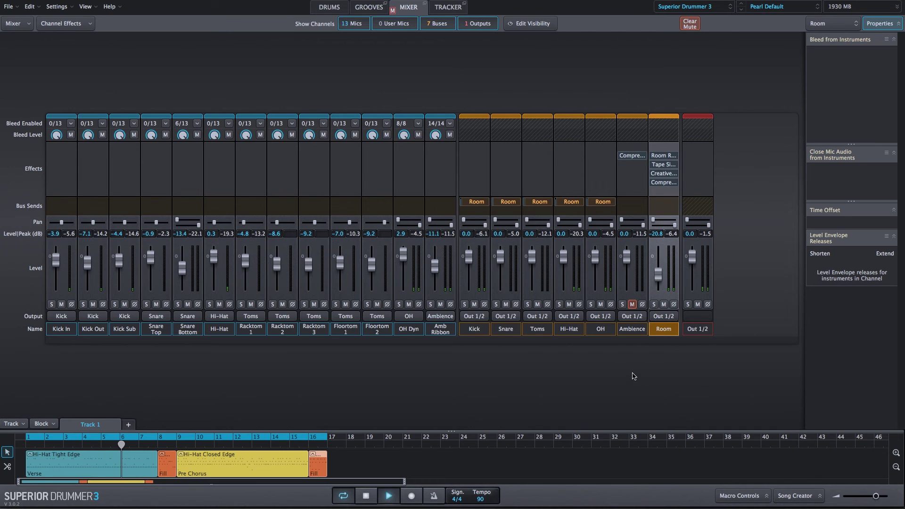
{"action": "left_click", "coordinate": [633, 304]}
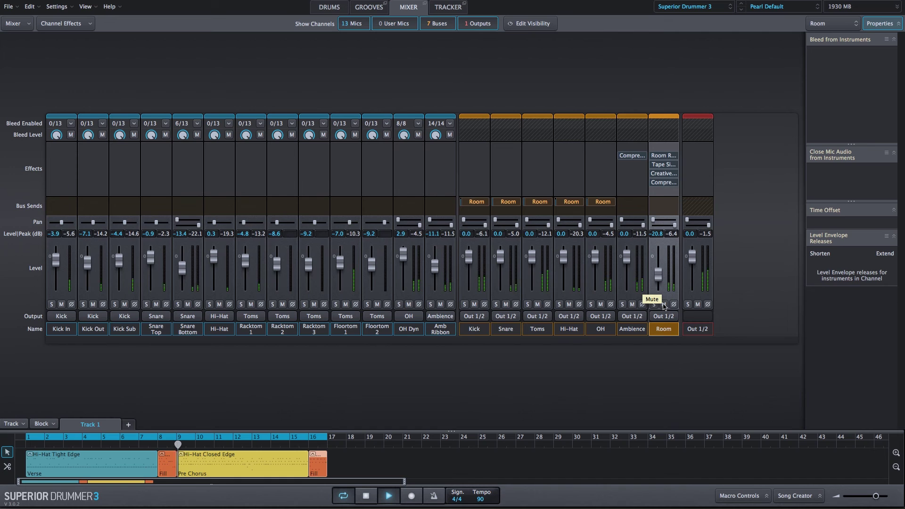
{"action": "left_click", "coordinate": [663, 305]}
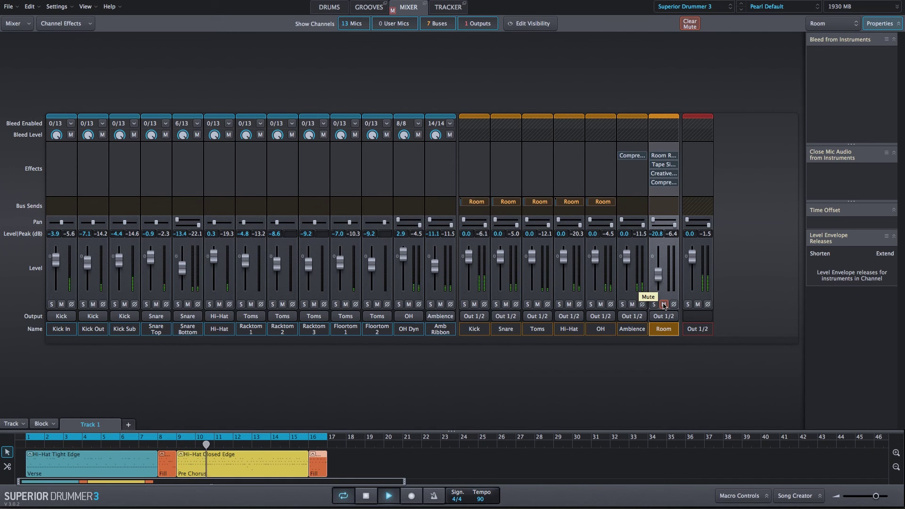
{"action": "left_click", "coordinate": [663, 305]}
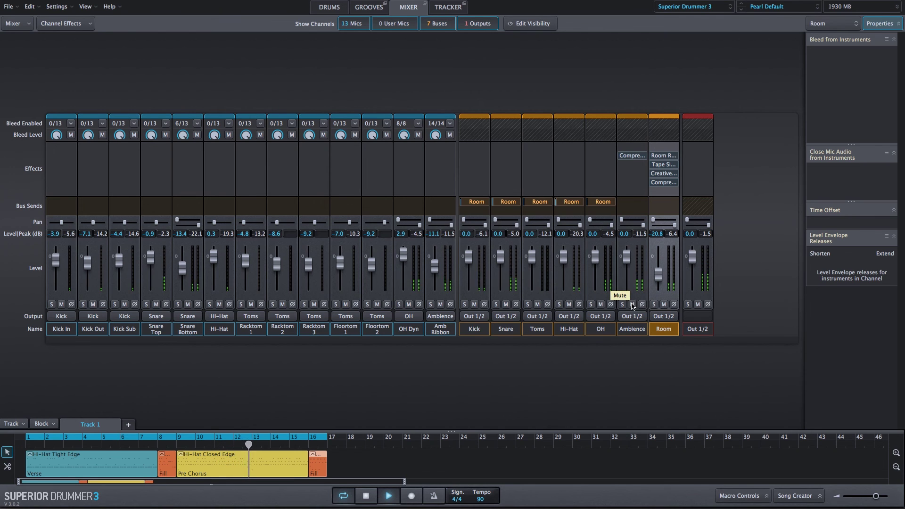
- Check the mix with both buses muted, then raise the Room fader to -18.3 dB
{"action": "left_click", "coordinate": [632, 305]}
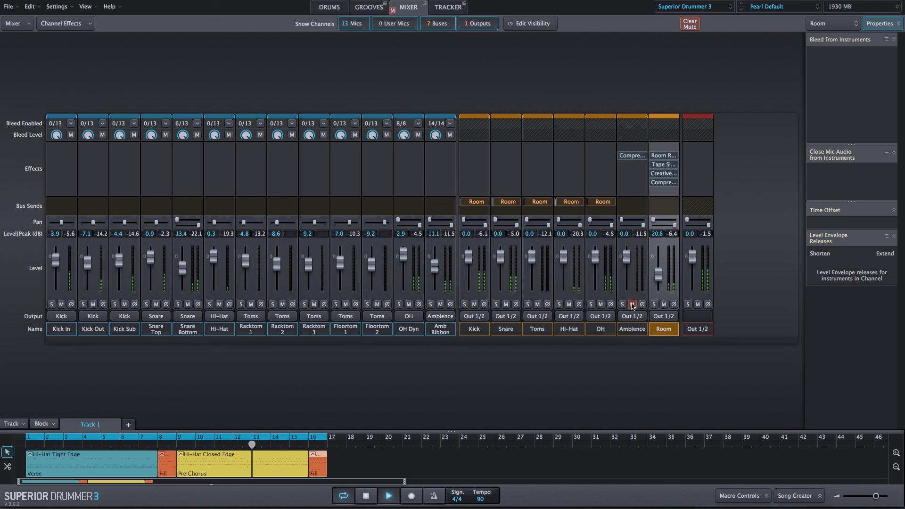
{"action": "left_click", "coordinate": [664, 305]}
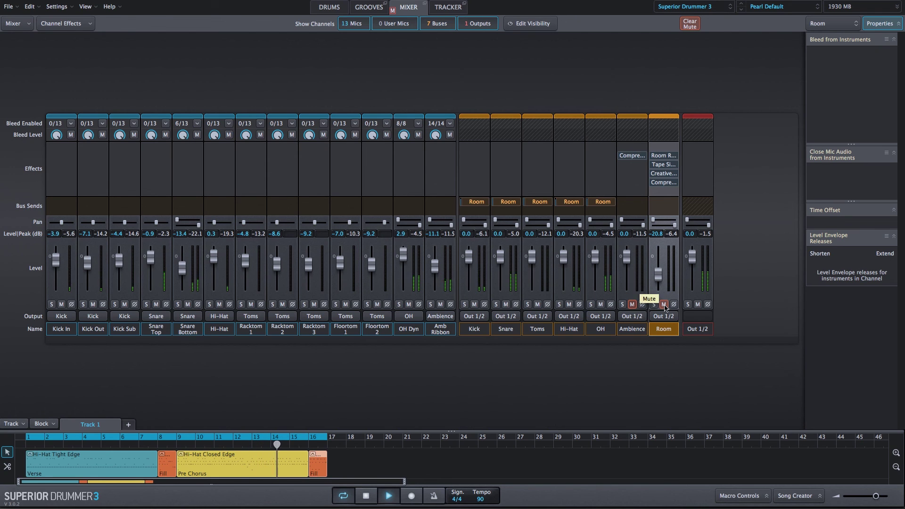
{"action": "left_click", "coordinate": [664, 304]}
{"action": "left_click", "coordinate": [632, 304]}
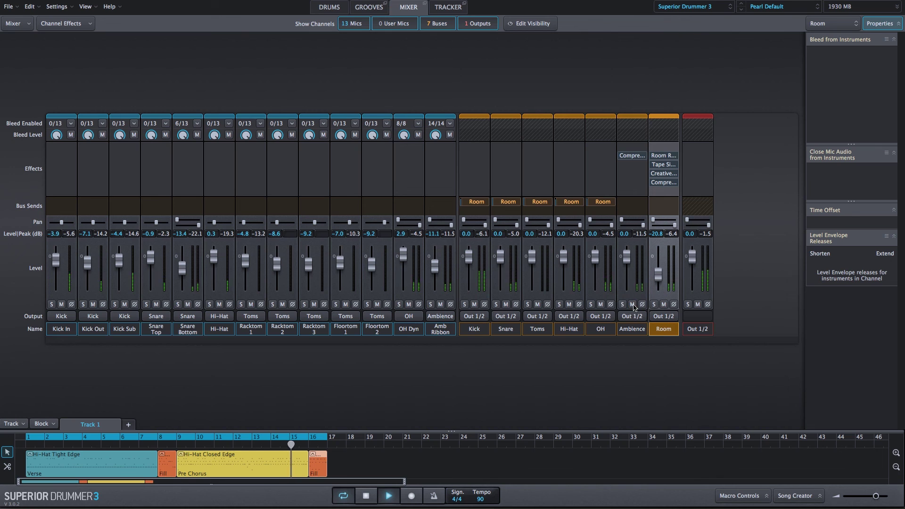
{"action": "left_click_drag", "start_coordinate": [658, 280], "coordinate": [659, 279]}
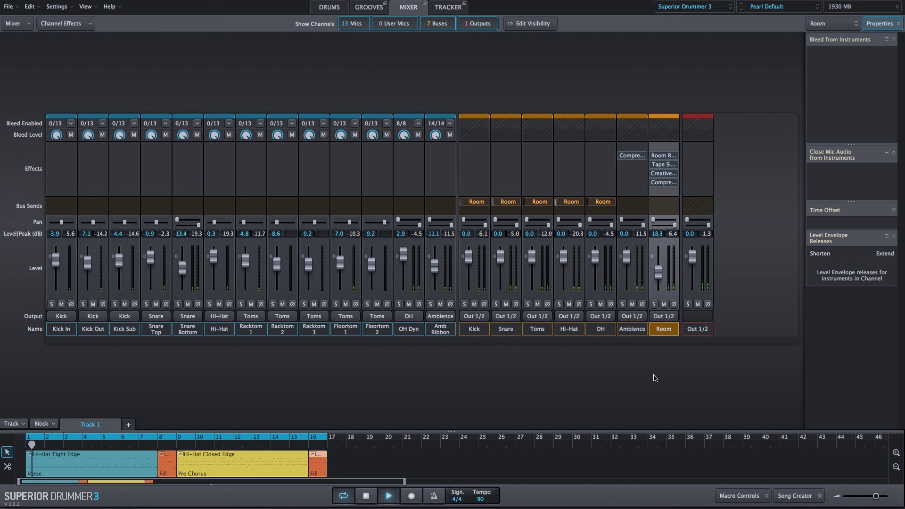
{"action": "key", "text": "space"}
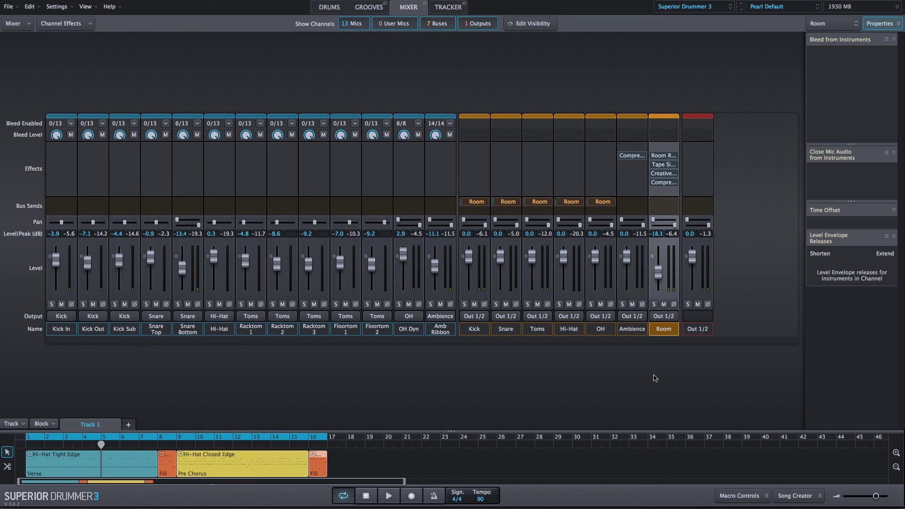